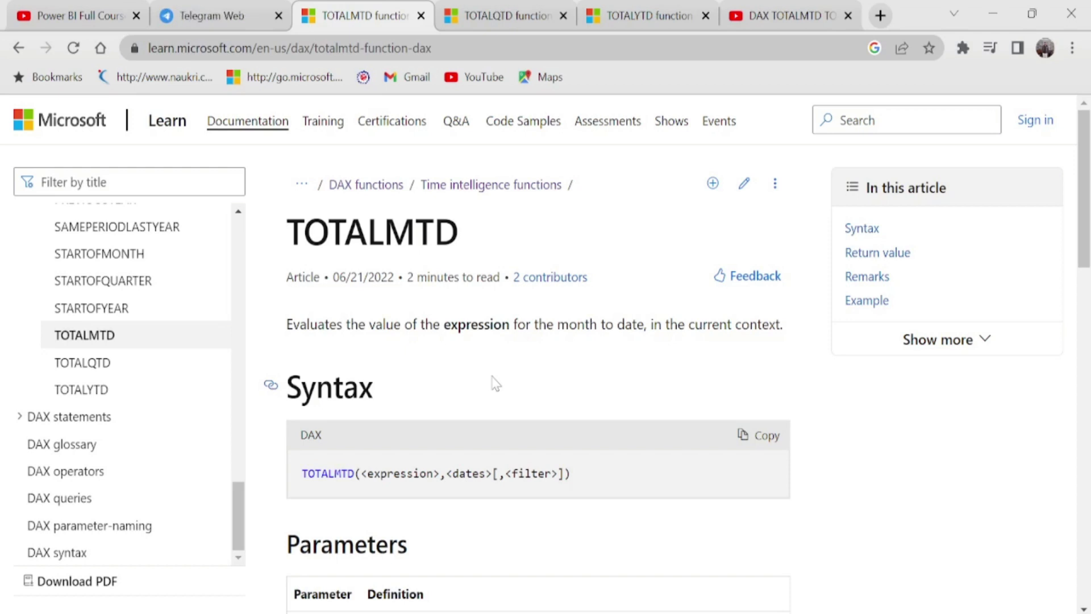
Step: Read the TOTALMTD syntax and parameters, and switch to the Practical page of the Power BI Desktop report
scroll(1088, 211, "down", 3)
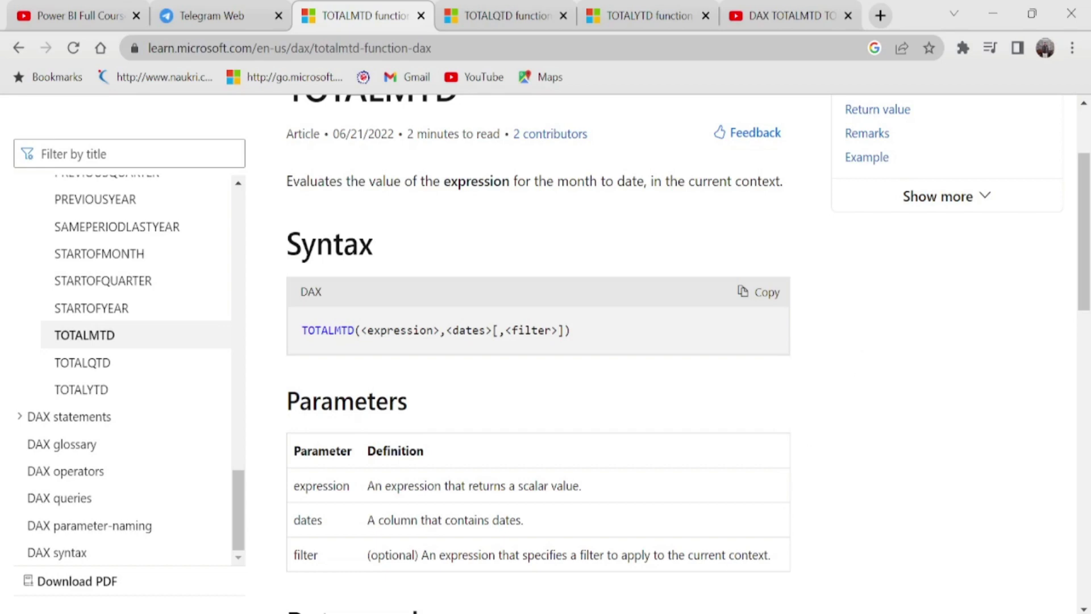
key("alt+Tab")
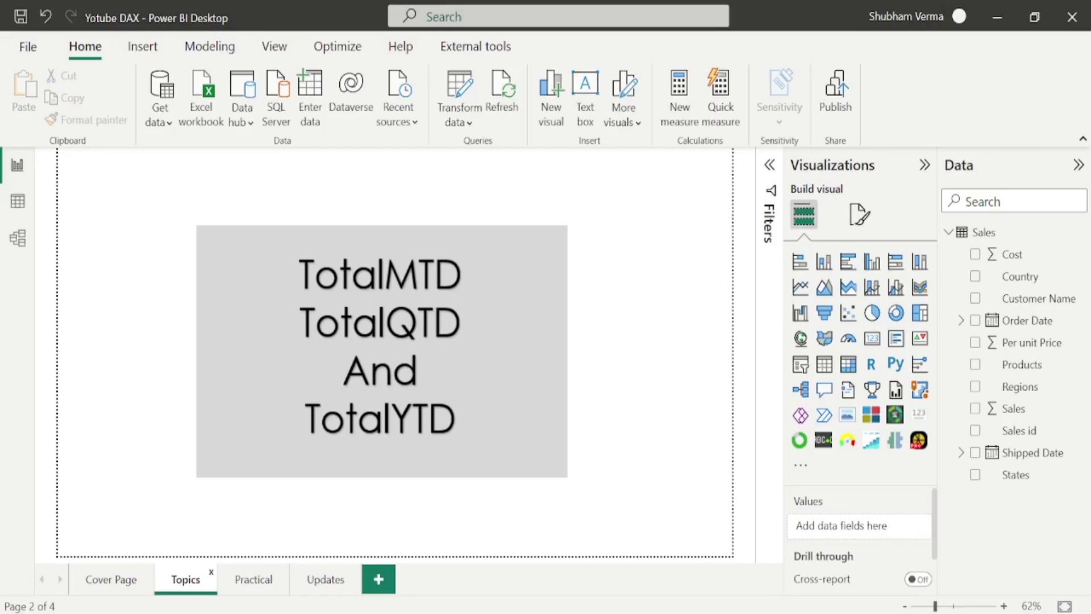
left_click(265, 585)
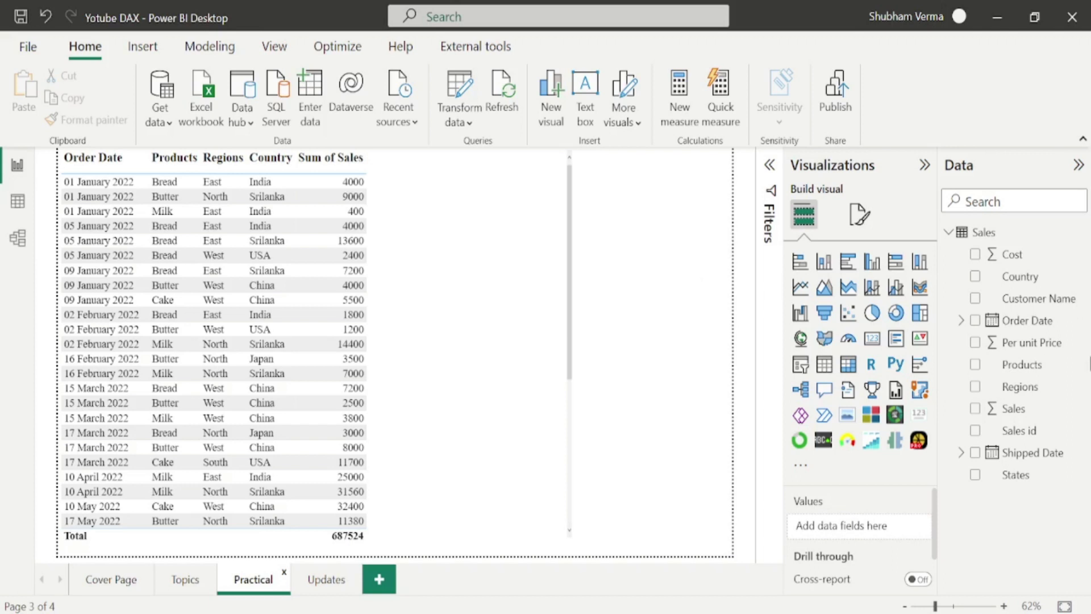
Step: Create a new measure in the Sales table and name it datesmtd
right_click(1080, 350)
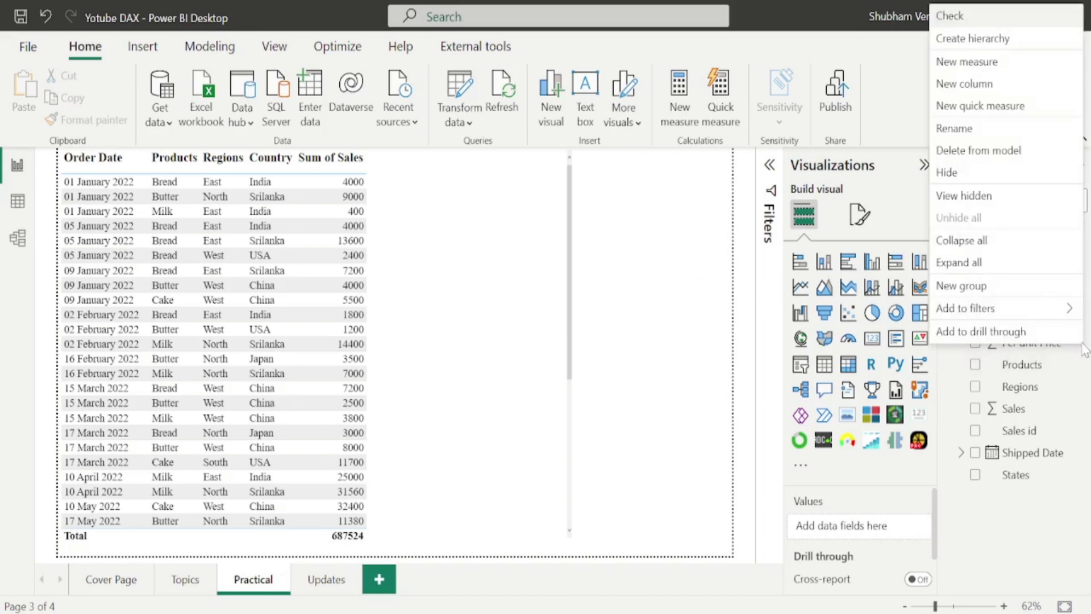
left_click(969, 62)
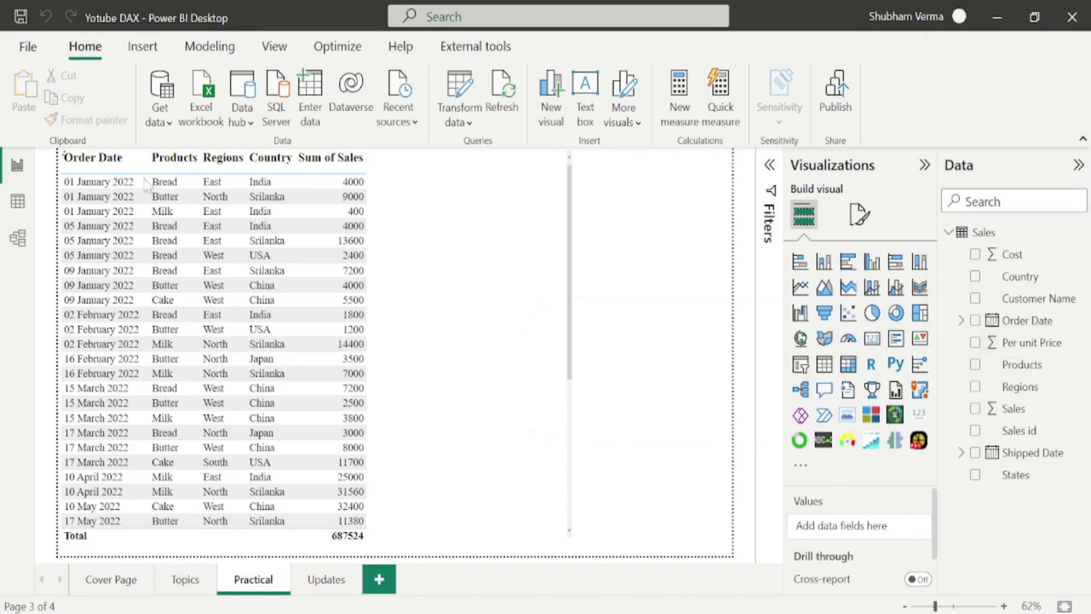
key("ctrl+a")
key("BackSpace")
type("datesmtd")
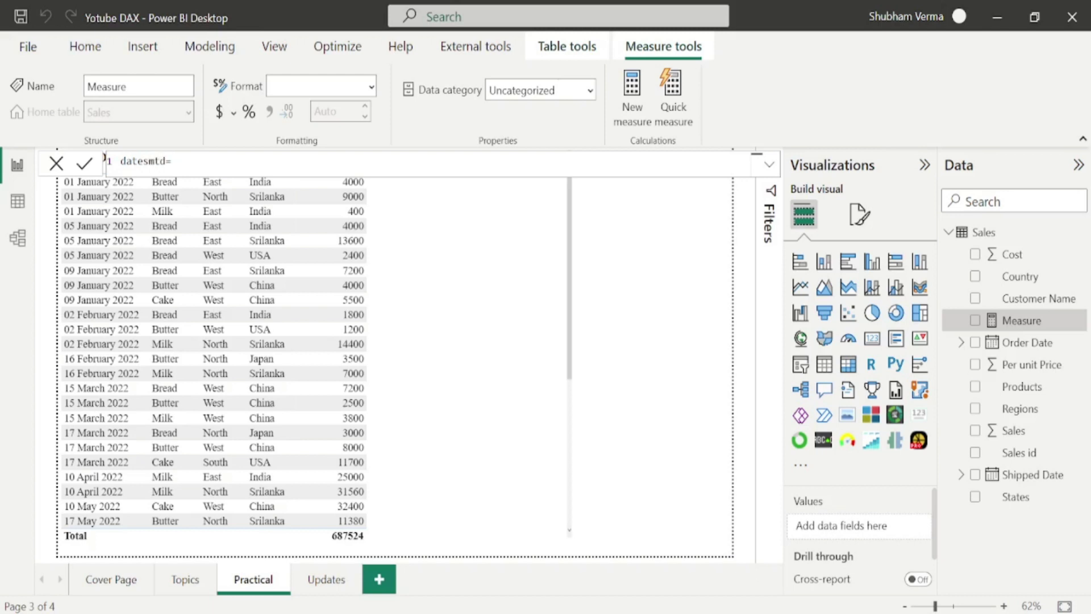
Step: Start the datesmtd formula with CALCULATE, using SUM(Sales[Sales]) as its expression
type("= CALCULATE(")
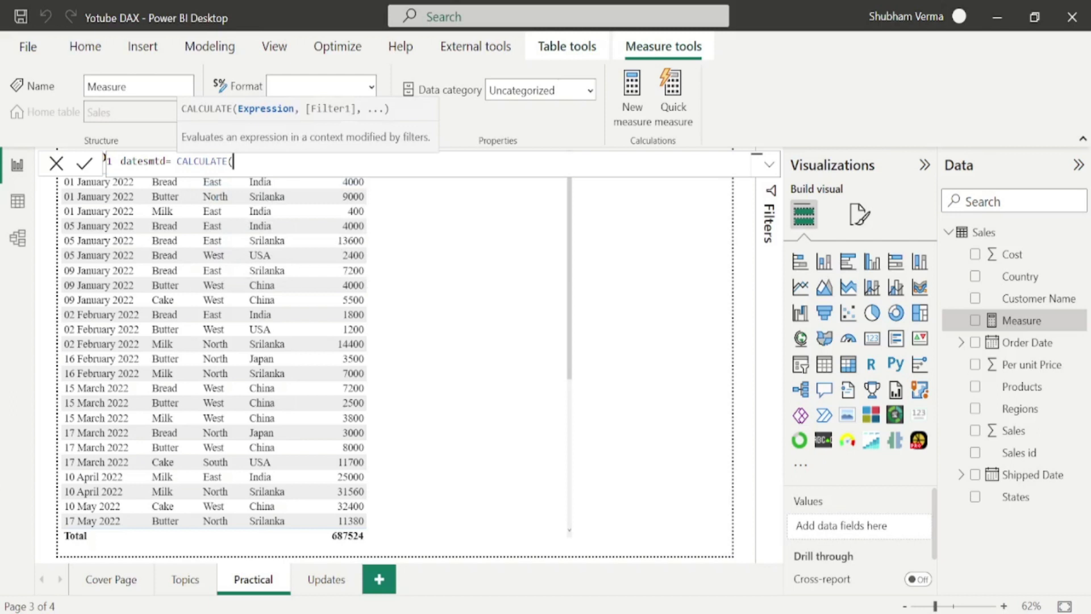
type("SUM(")
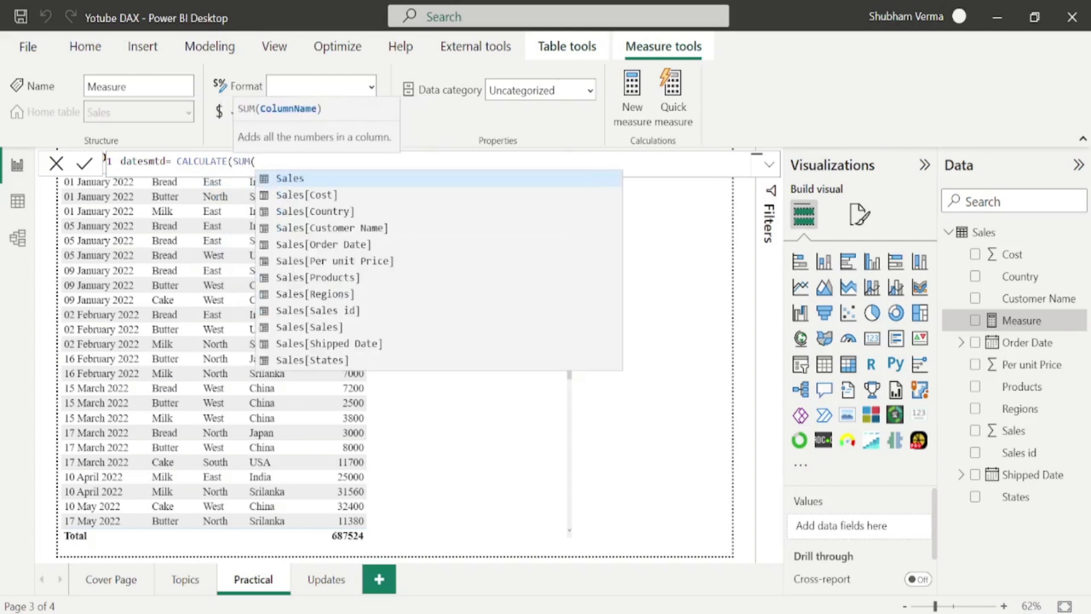
type("sal")
key("Down")
key("Down")
key("Down")
key("Down")
key("Down")
key("Down")
key("Down")
key("Down")
key("Down")
key("Tab")
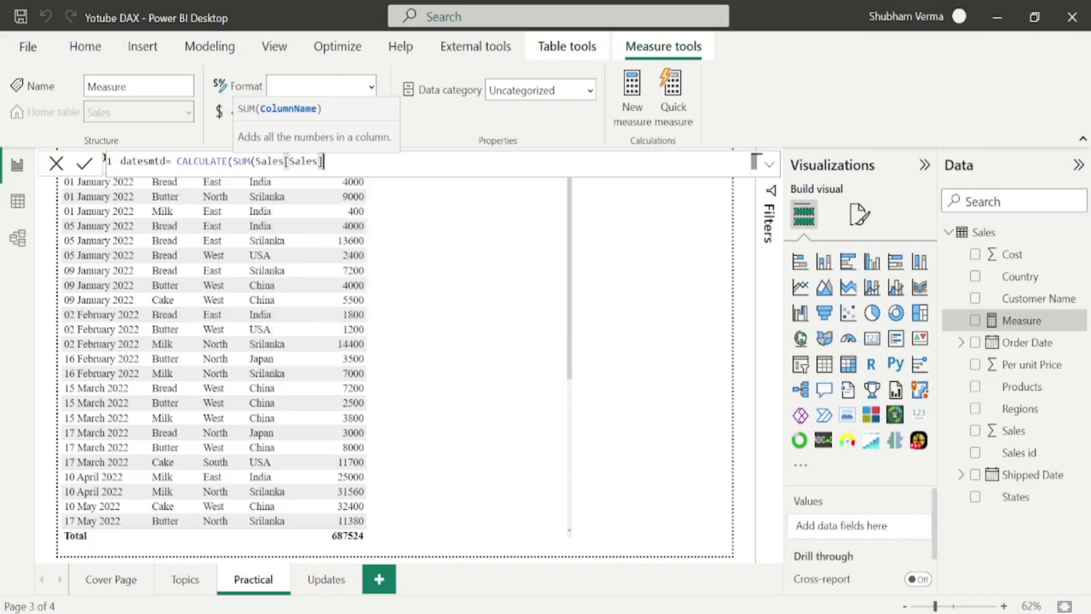
type("),")
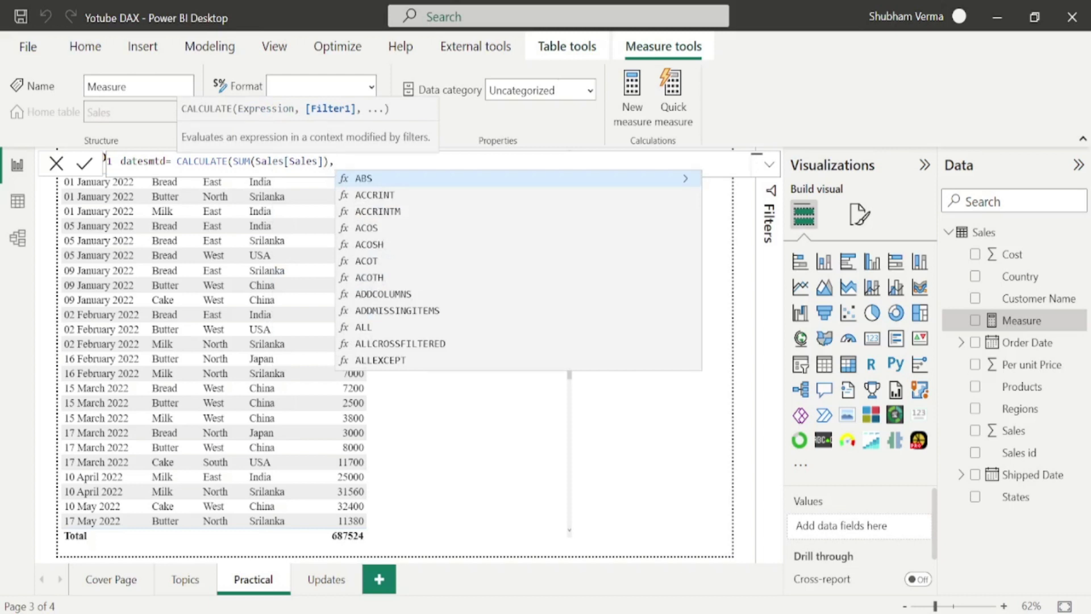
Step: Complete the datesmtd formula with the filter DATESMTD(Sales[Order Date]) and commit the measure
type("dates")
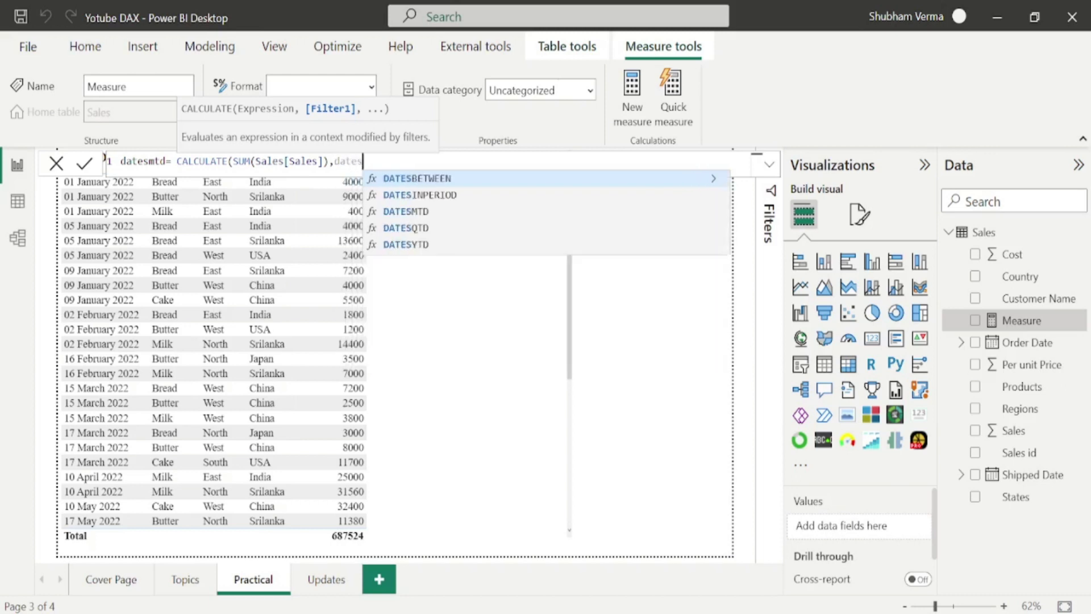
key("Down")
key("Down")
key("Tab")
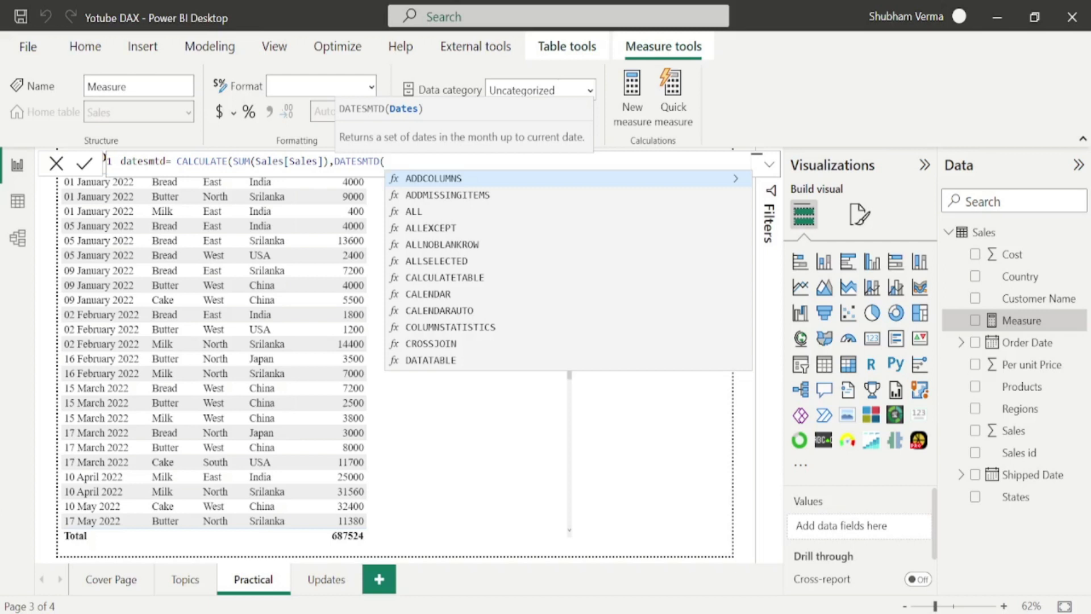
type("order")
key("Tab")
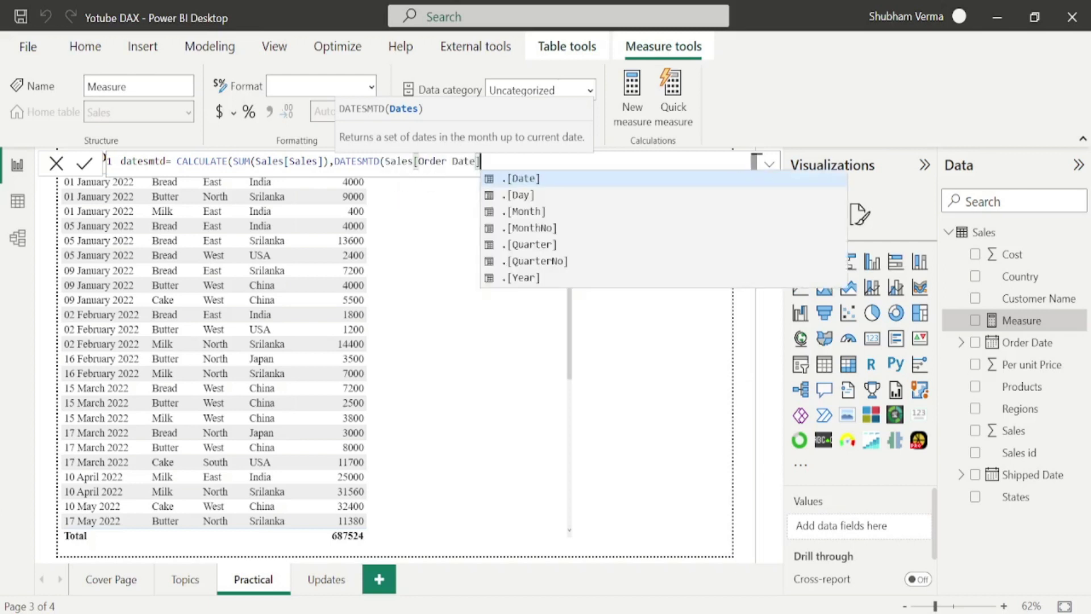
type(")")
type(")")
key("Return")
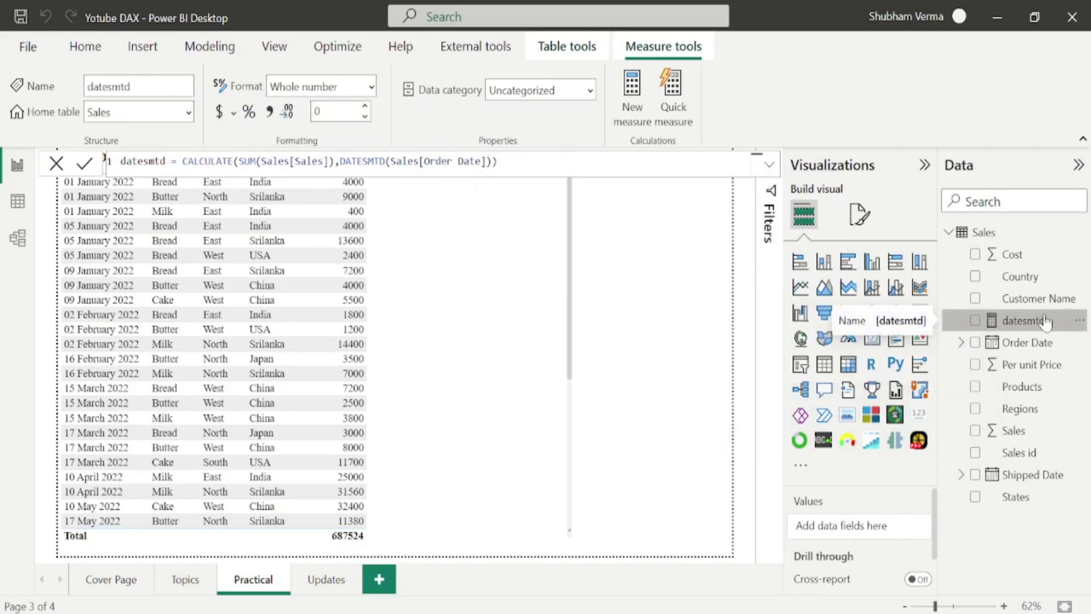
Step: Add the datesmtd measure to the sales table visual and to a new card placed beside the table's upper part
left_click_drag(1037, 323, 473, 239)
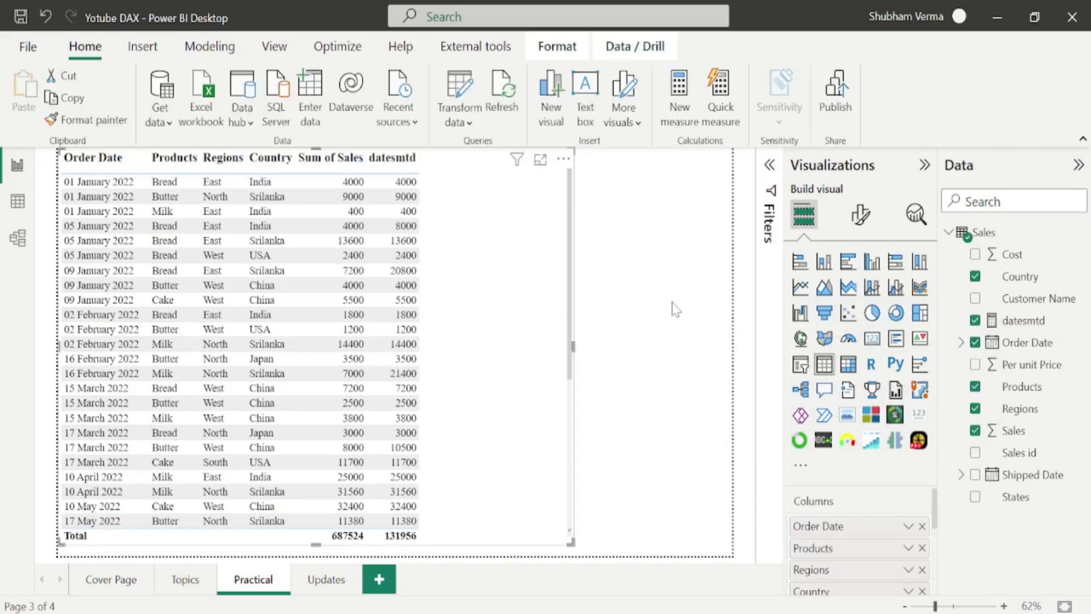
left_click(691, 209)
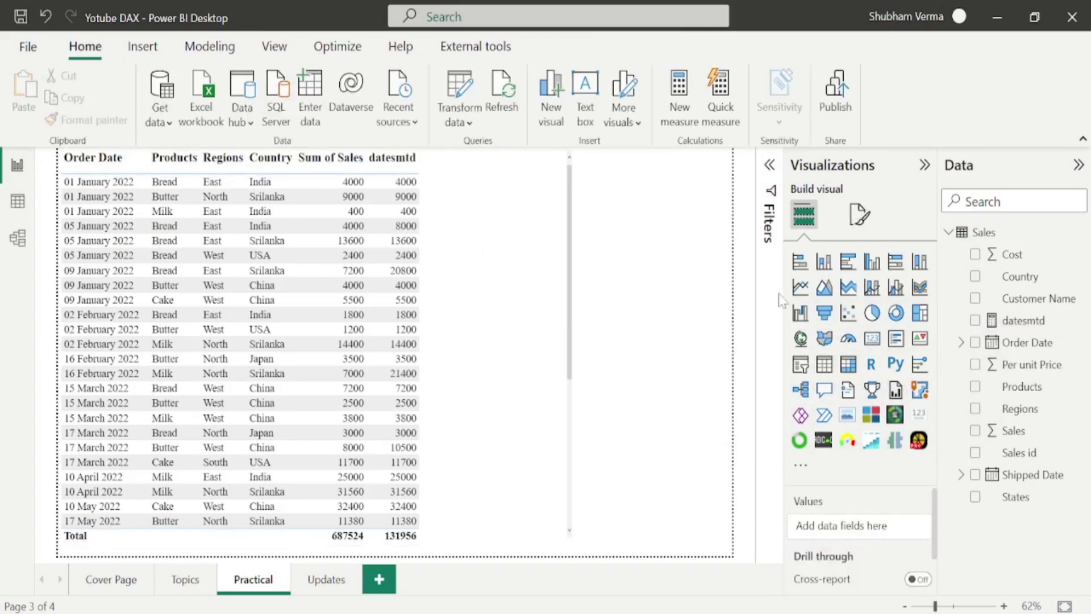
left_click(872, 338)
left_click_drag(655, 544, 667, 231)
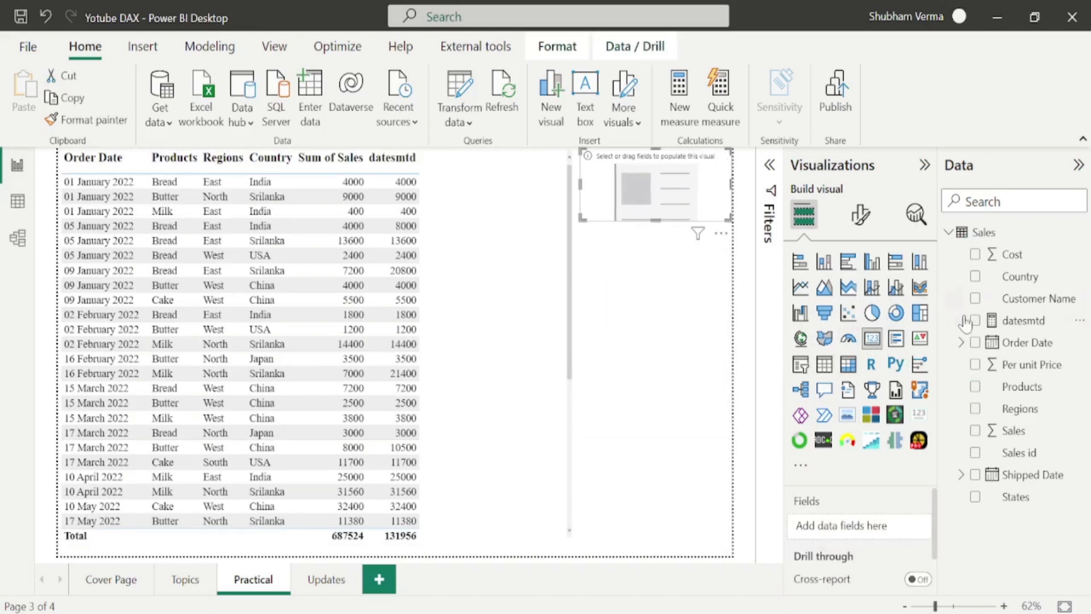
left_click_drag(1033, 331, 700, 207)
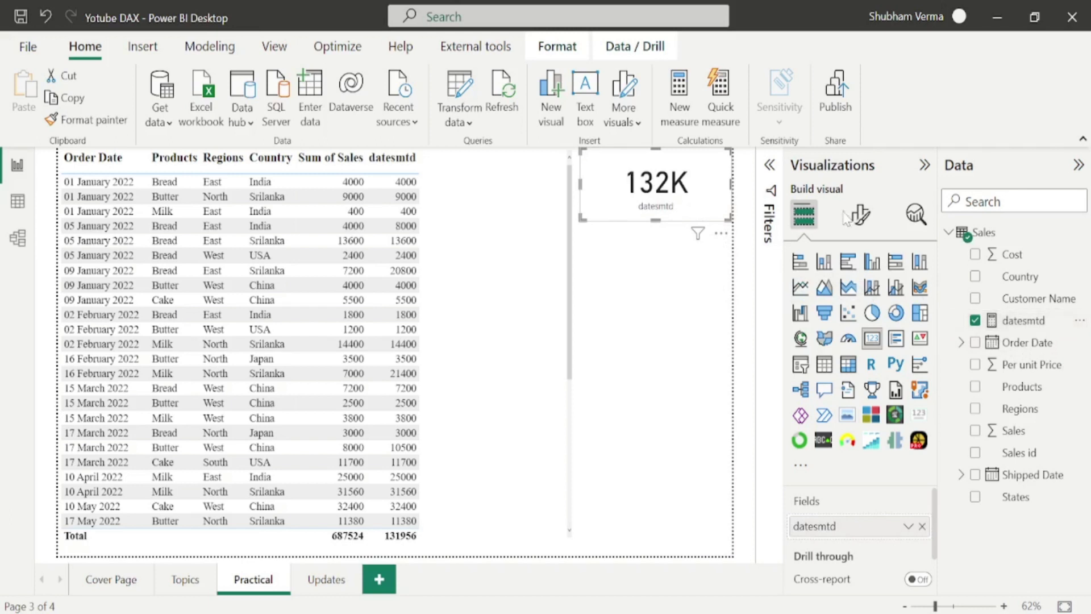
Step: Set the display units of the datesmtd card's callout value to None
left_click(860, 215)
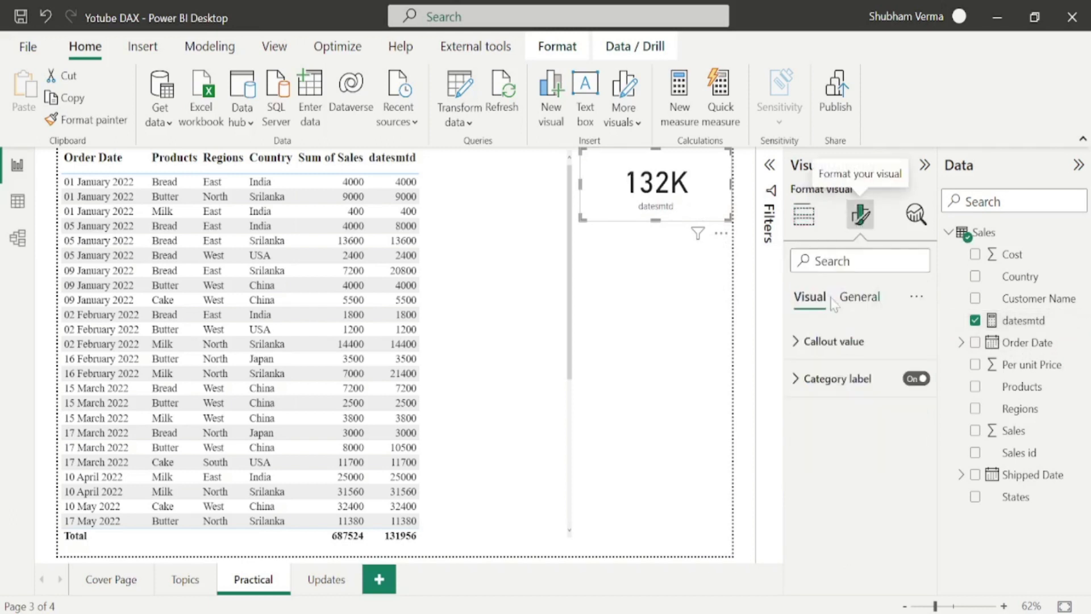
left_click(798, 343)
left_click(906, 522)
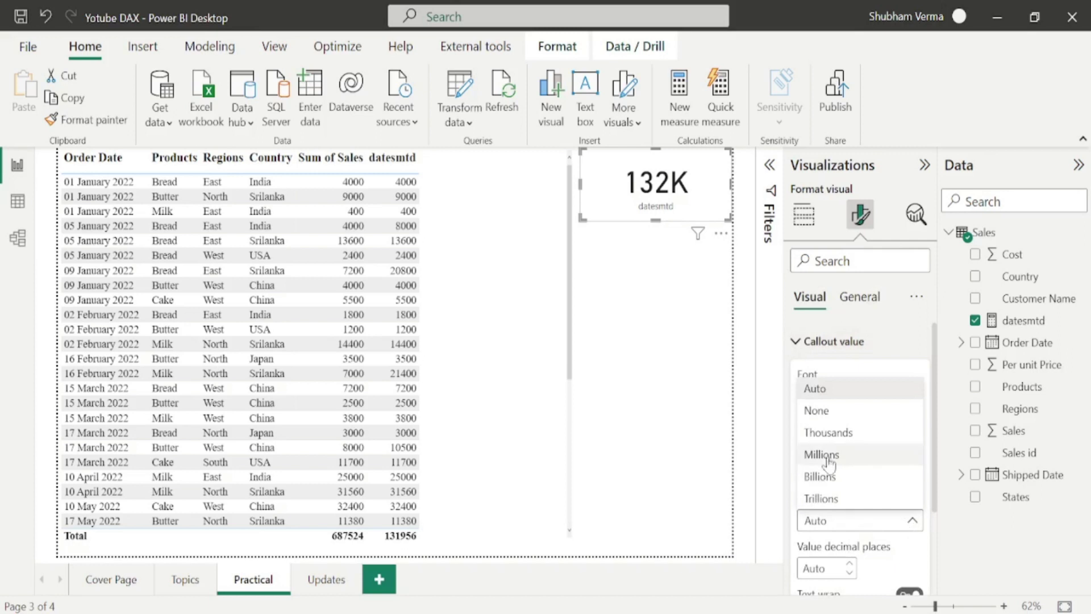
left_click(823, 409)
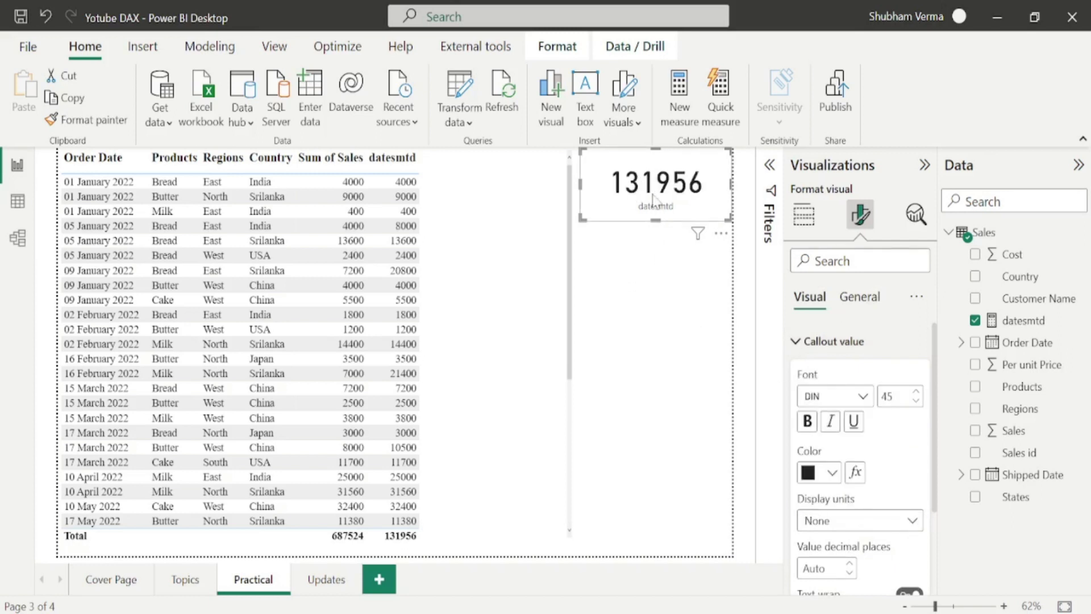
Step: Check the month-to-date total by adding the December 2022 sales 13156, 78300 and 40500 in Calculator
left_click(566, 250)
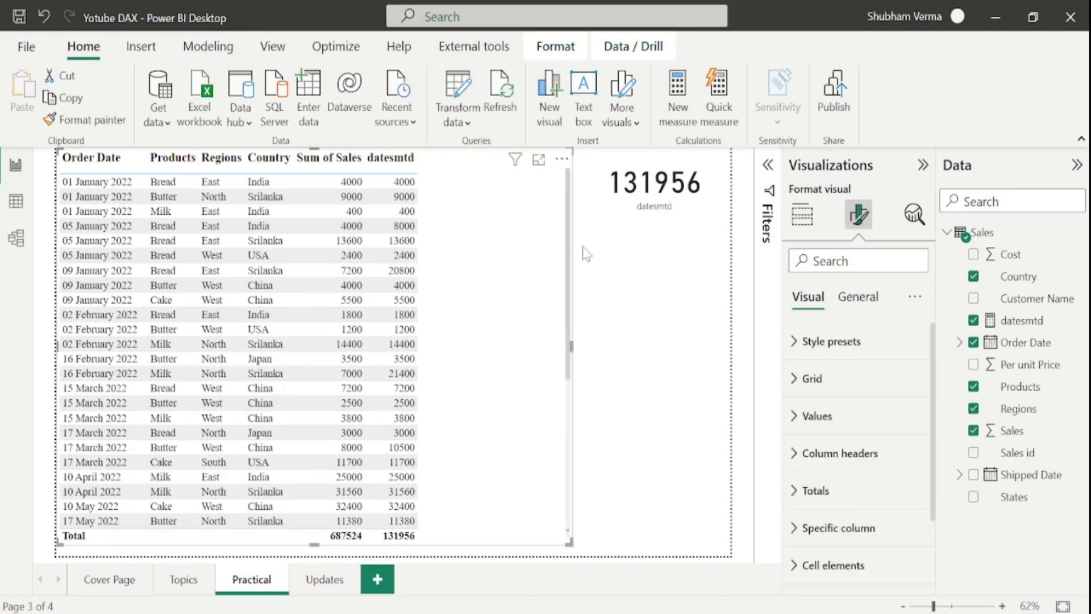
left_click_drag(568, 256, 580, 491)
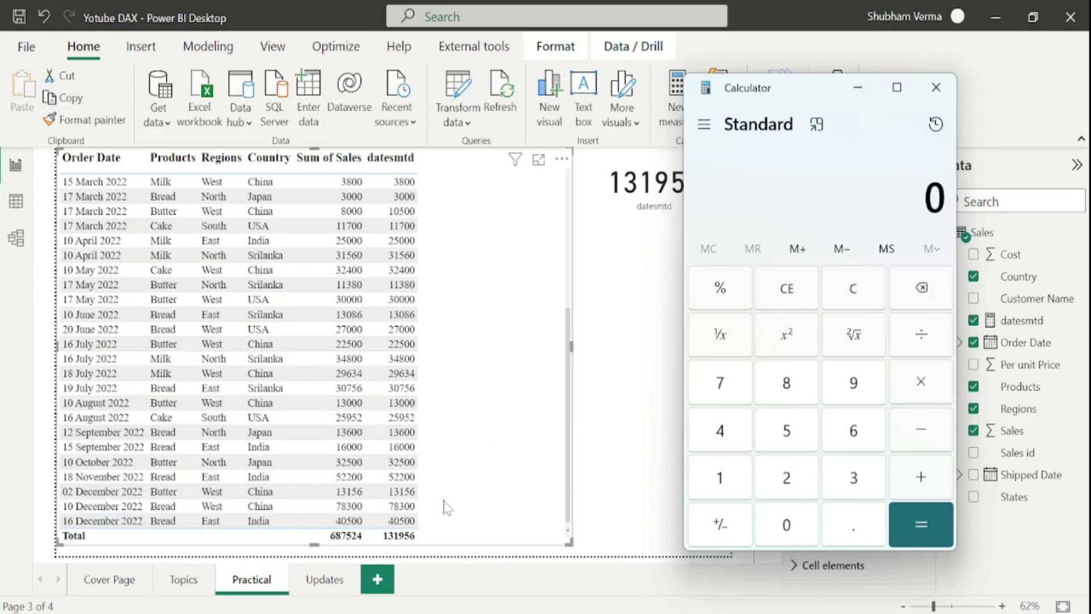
type("13156")
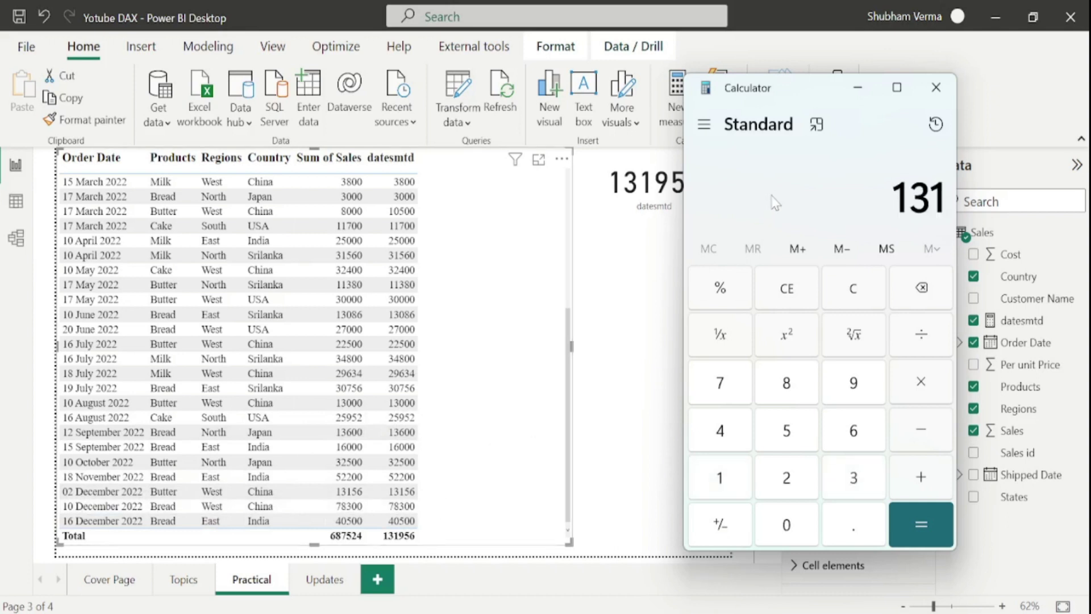
key("plus")
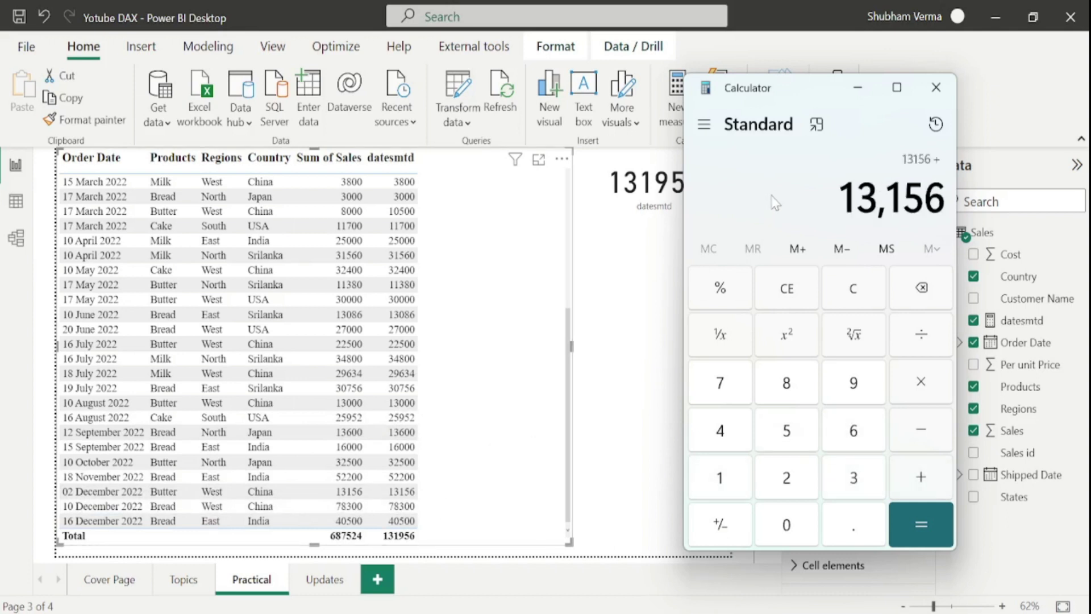
type("782")
key("BackSpace")
type("300")
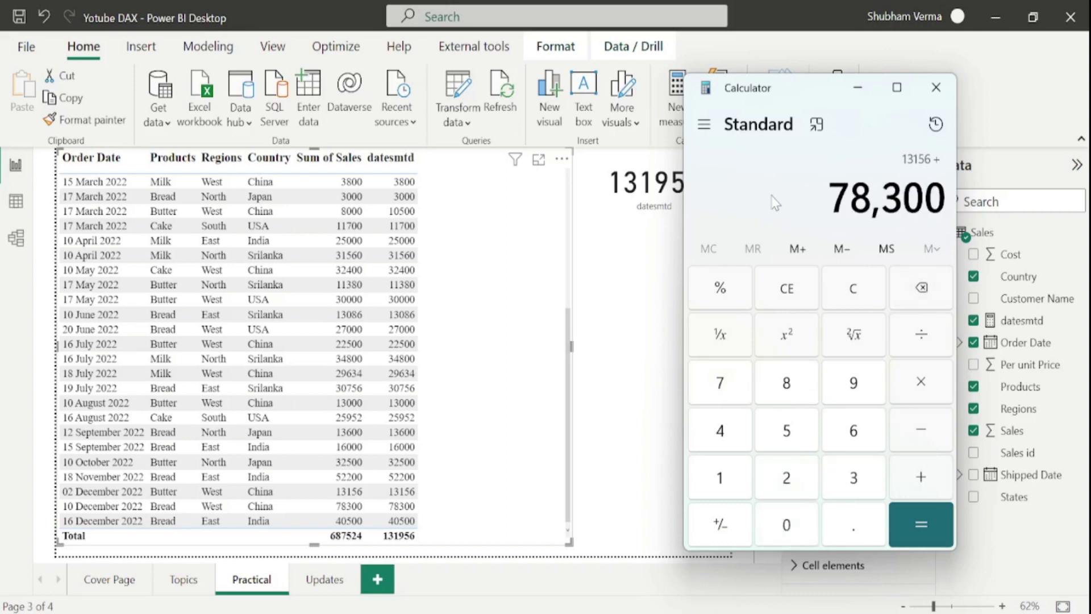
key("plus")
type("40500")
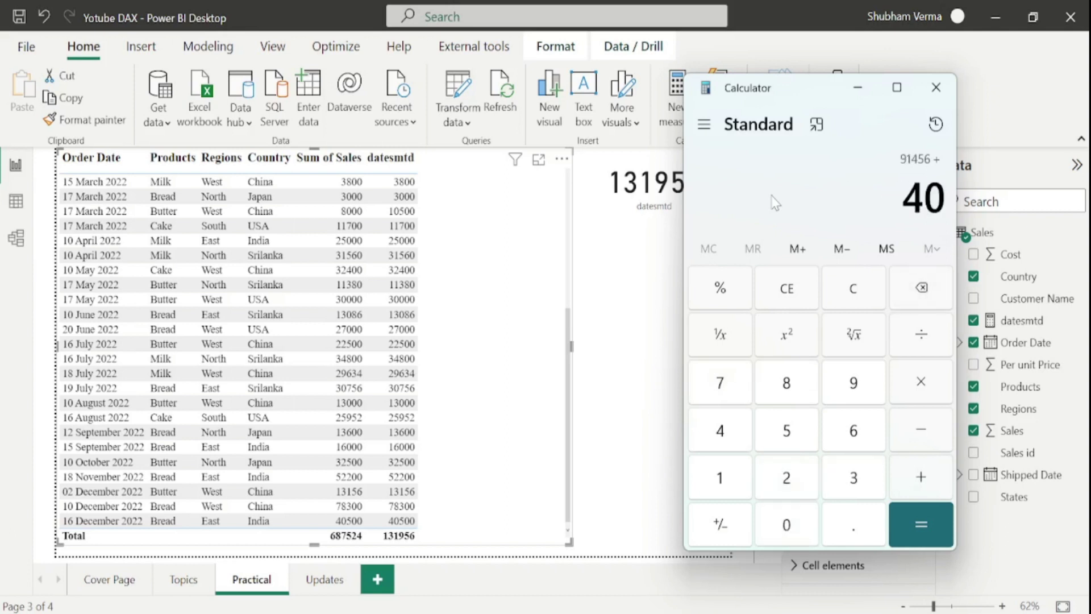
key("Return")
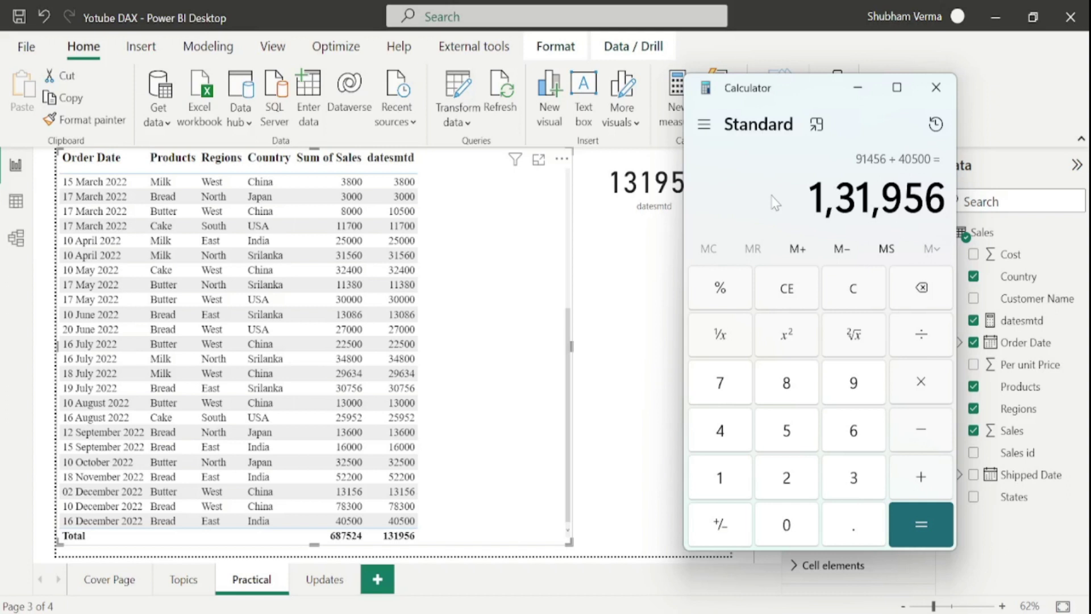
left_click_drag(800, 97, 766, 279)
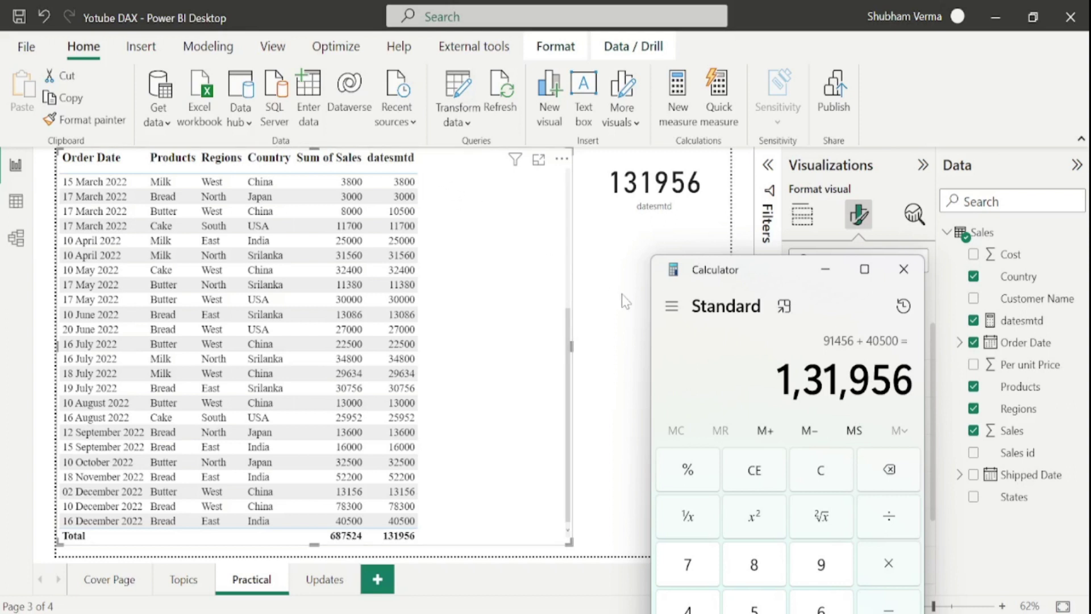
left_click(821, 272)
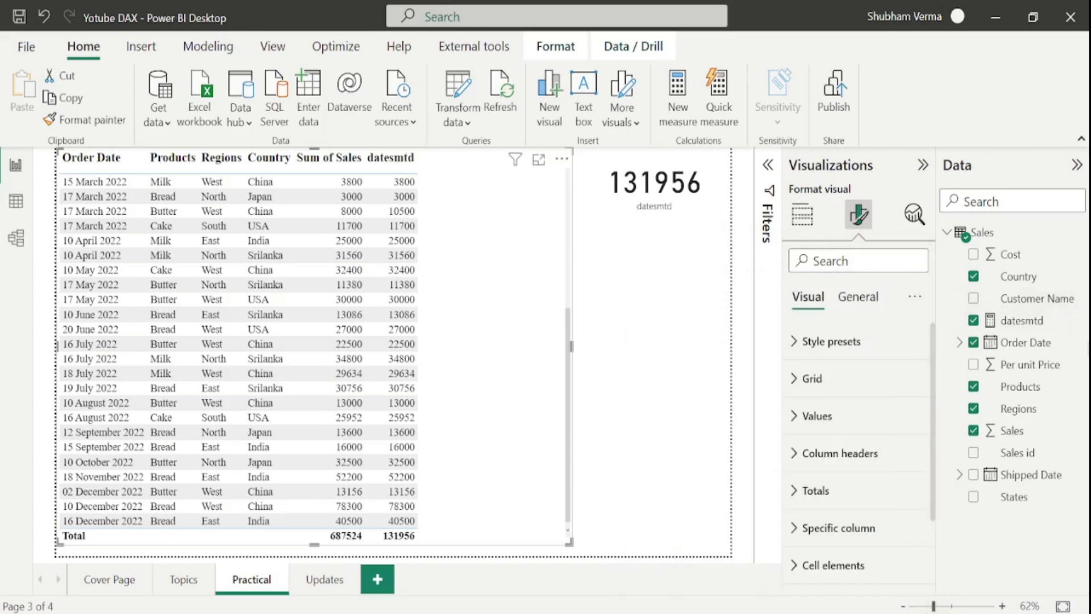
Step: Create another measure in the Sales table and name it Total MTD
left_click(1078, 342)
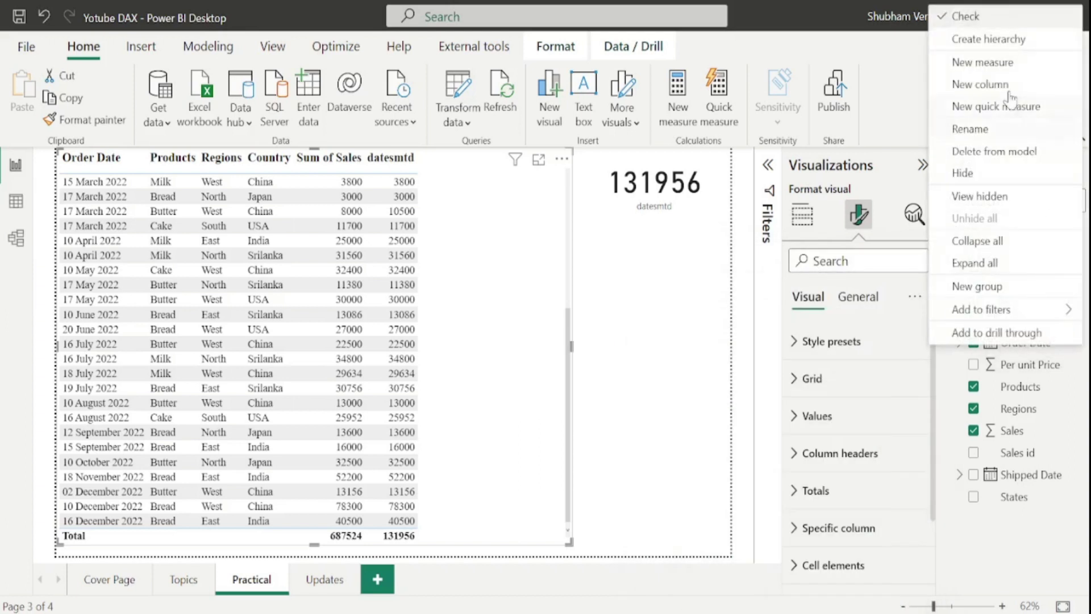
left_click(1006, 62)
key("BackSpace")
key("BackSpace")
key("BackSpace")
key("BackSpace")
key("BackSpace")
key("BackSpace")
key("BackSpace")
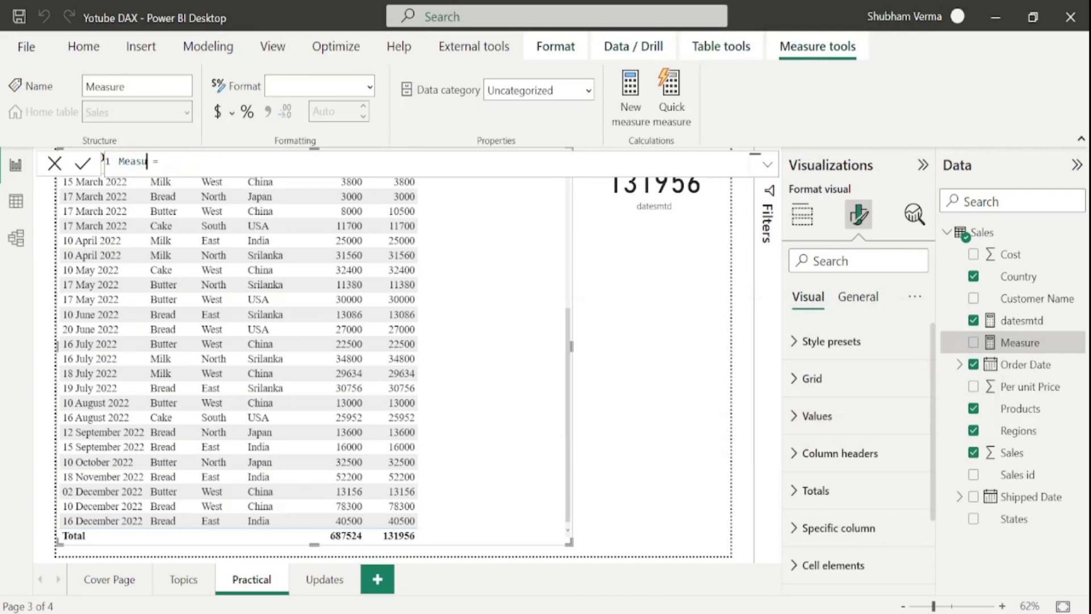
type("Total MTD")
Step: Define the Total MTD measure as TOTALMTD(SUM(Sales[Sales]),Sales[Order Date])
type("tot")
key("Tab")
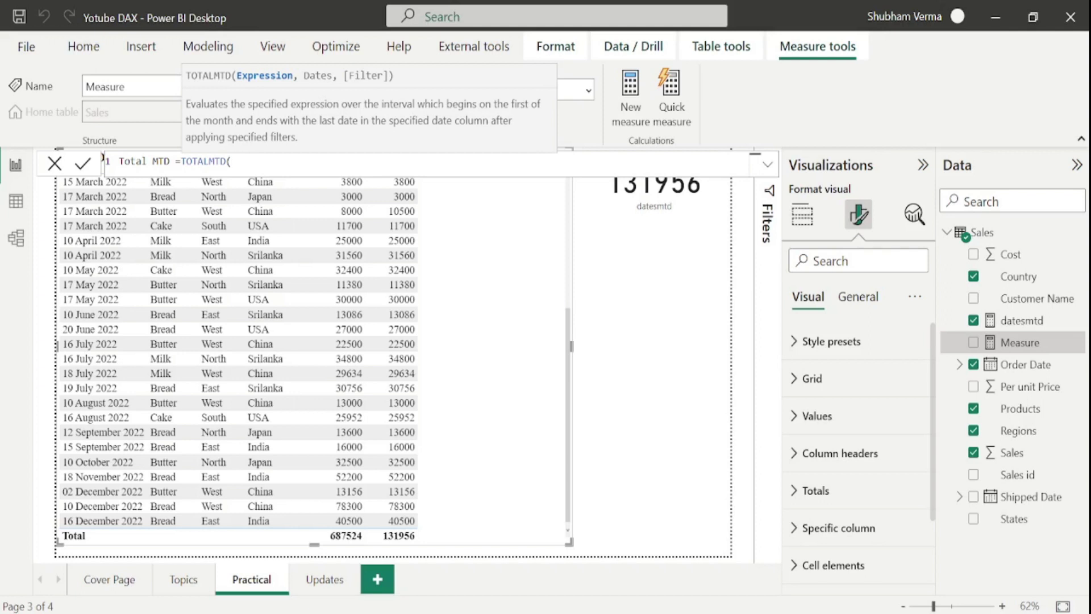
type("sum")
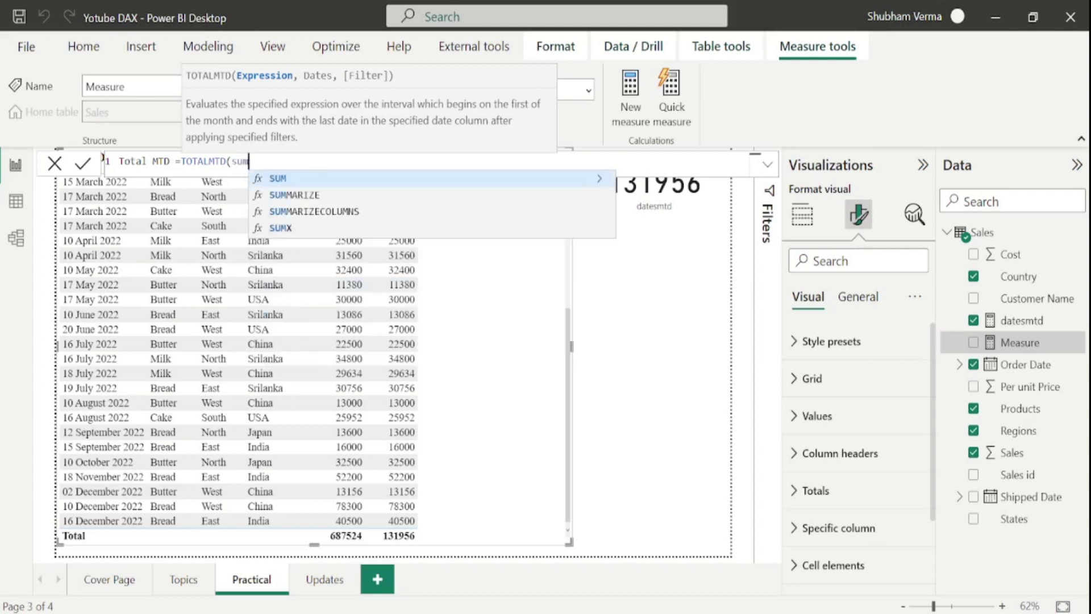
key("Tab")
type("sal")
key("Up")
key("Up")
key("Up")
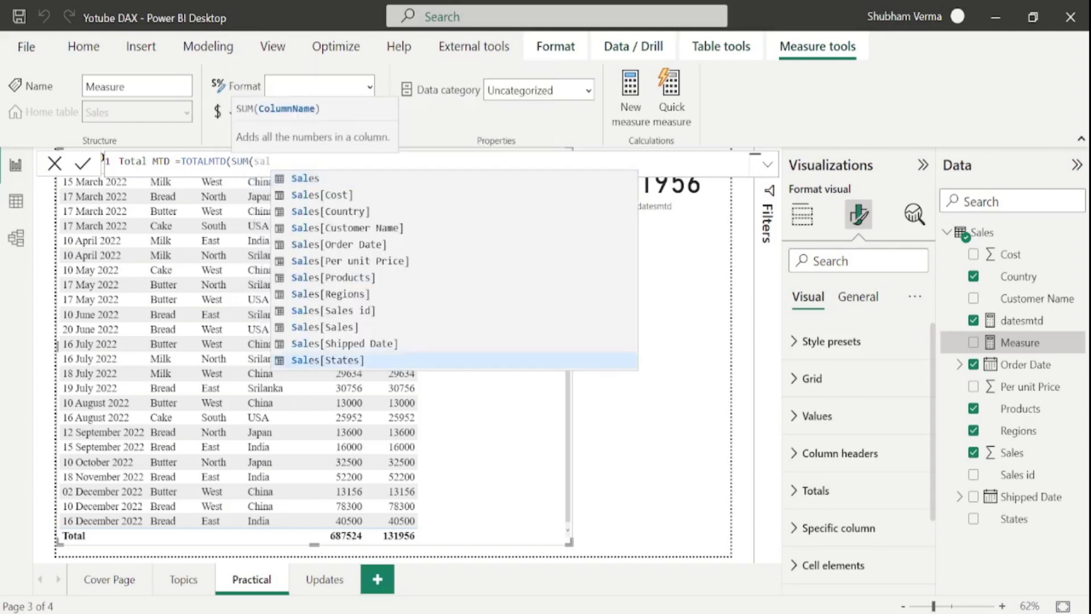
key("Tab")
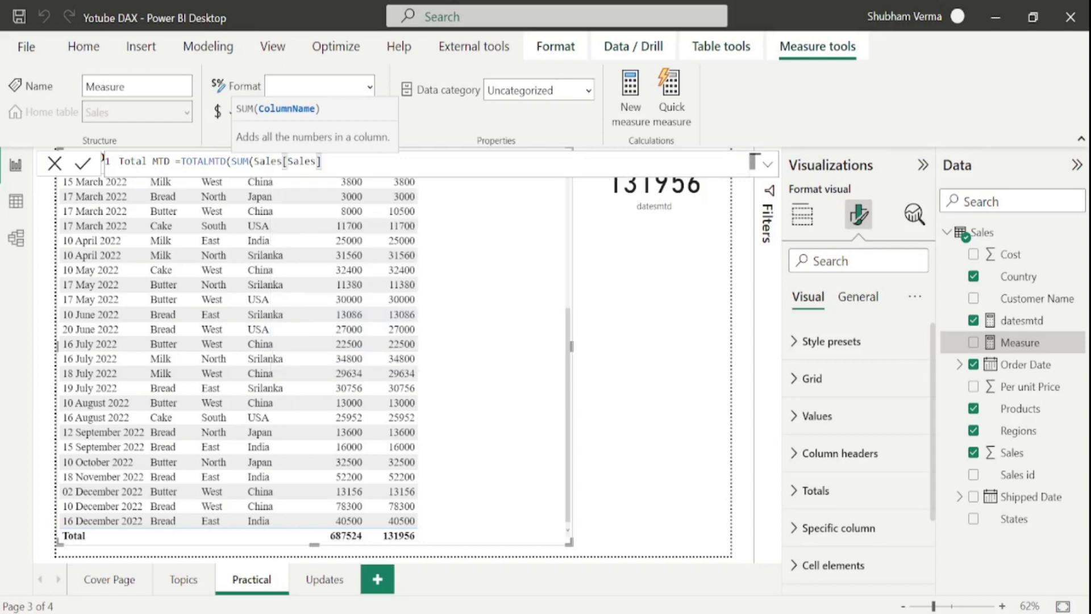
type("),")
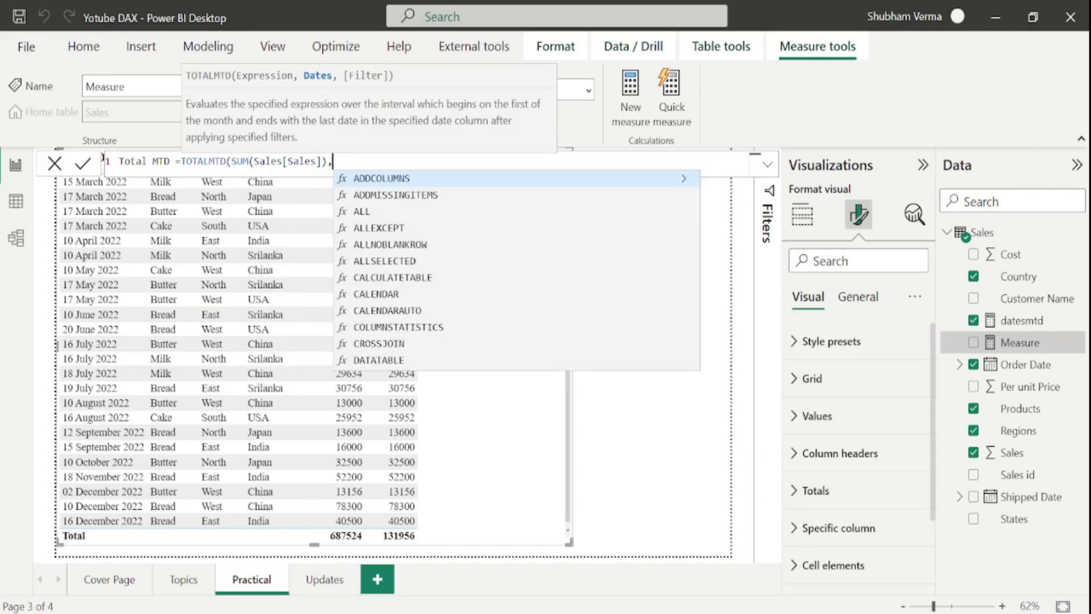
type("order")
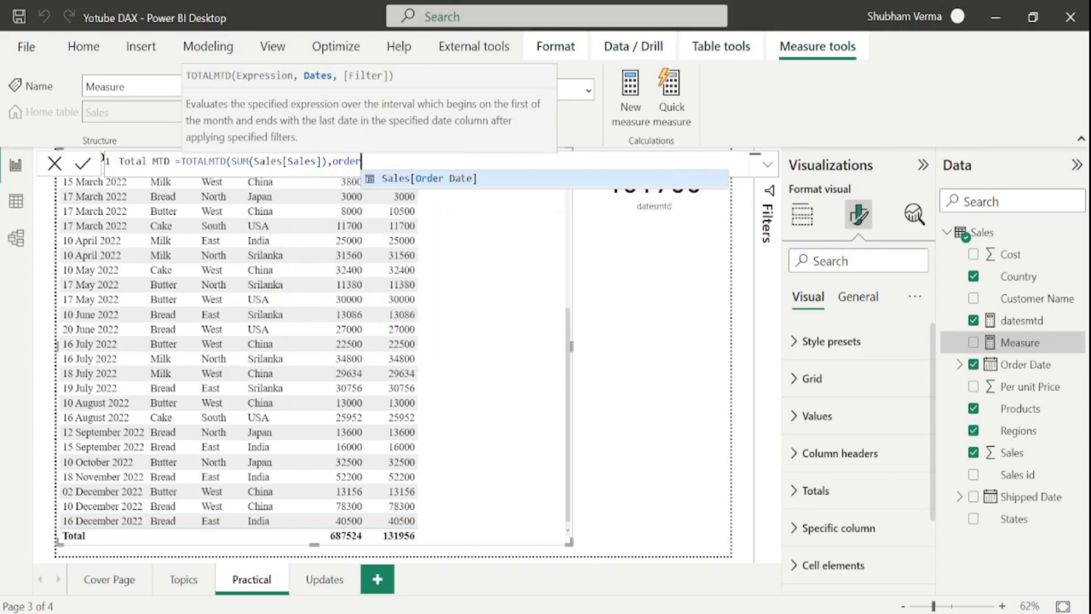
key("Tab")
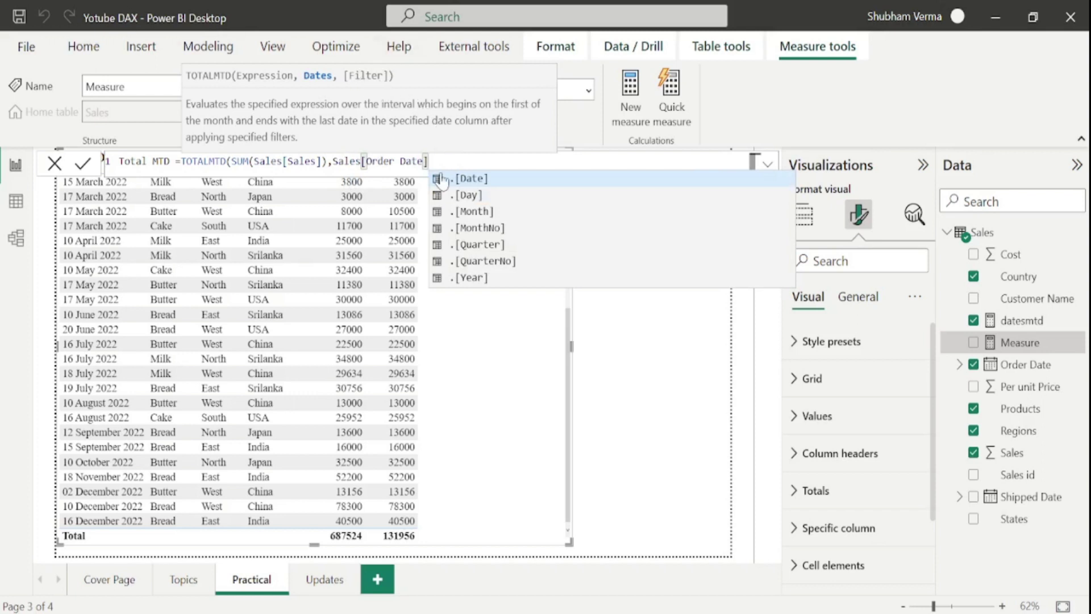
type(")")
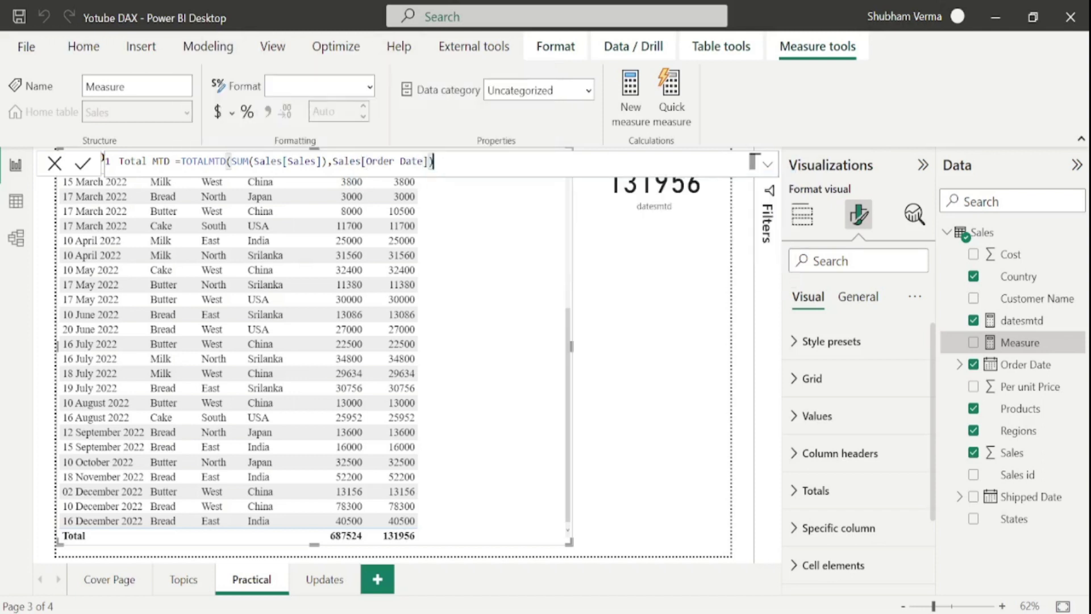
key("Return")
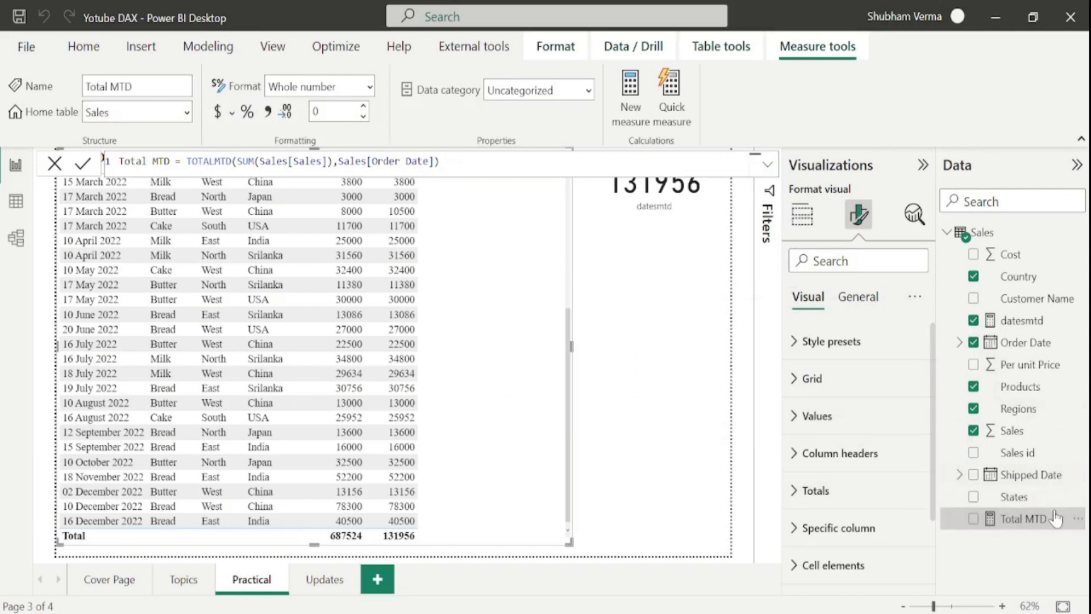
Step: Add Total MTD to the sales table visual and to a copy of the datesmtd card placed below it, replacing datesmtd there
left_click_drag(1048, 525, 521, 331)
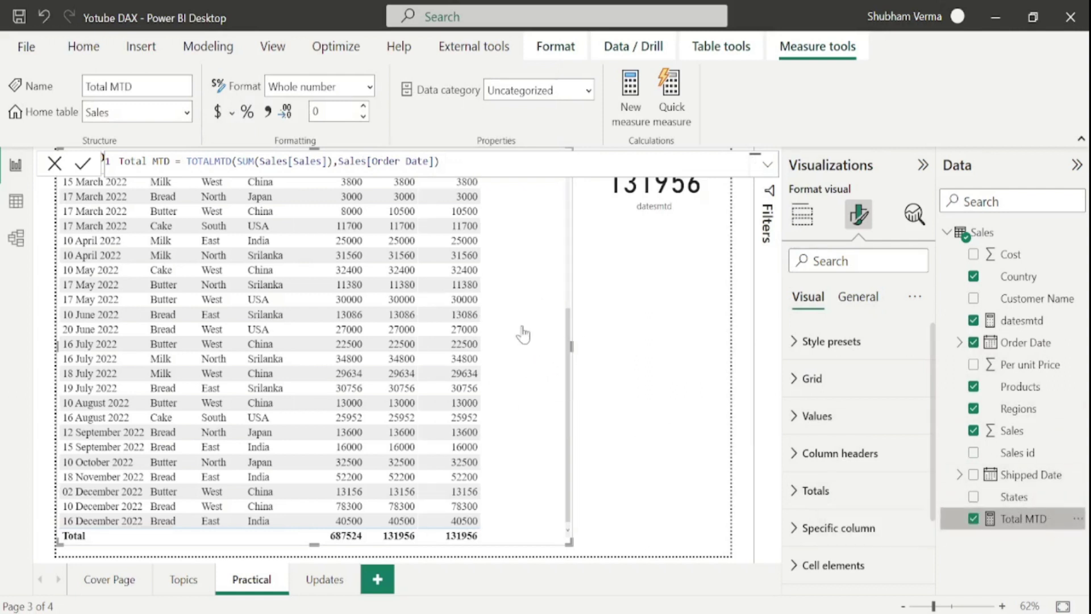
left_click(698, 213)
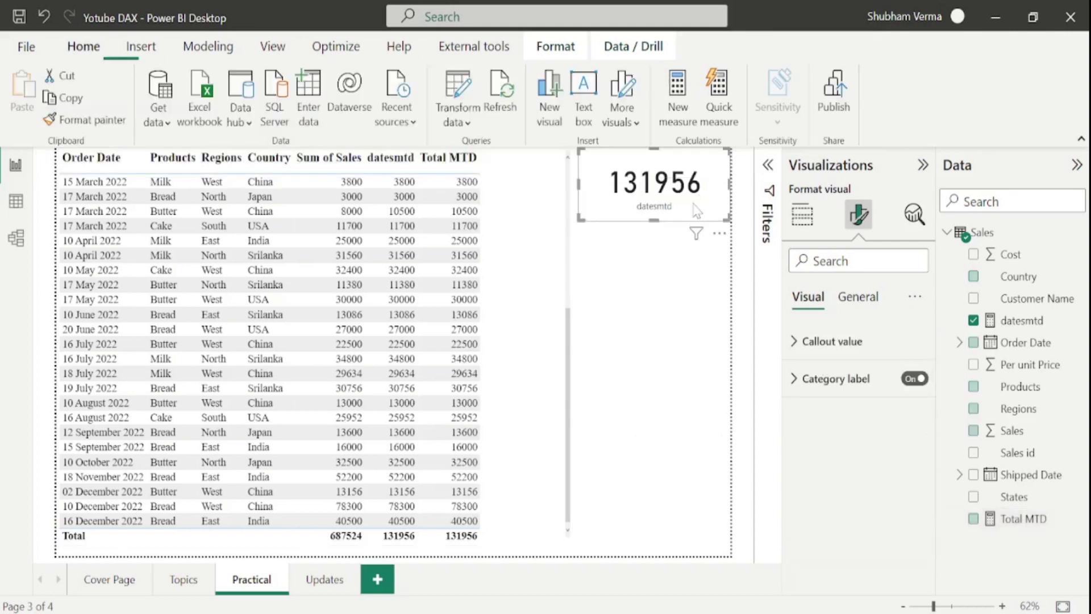
key("ctrl+c")
key("ctrl+v")
left_click_drag(697, 211, 699, 307)
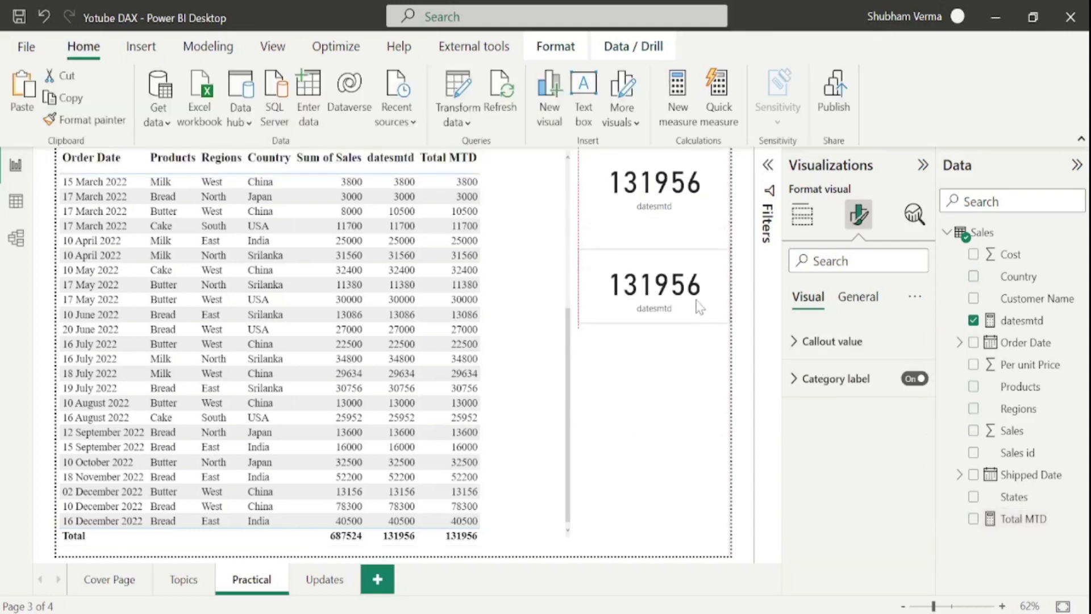
left_click(802, 214)
left_click(920, 526)
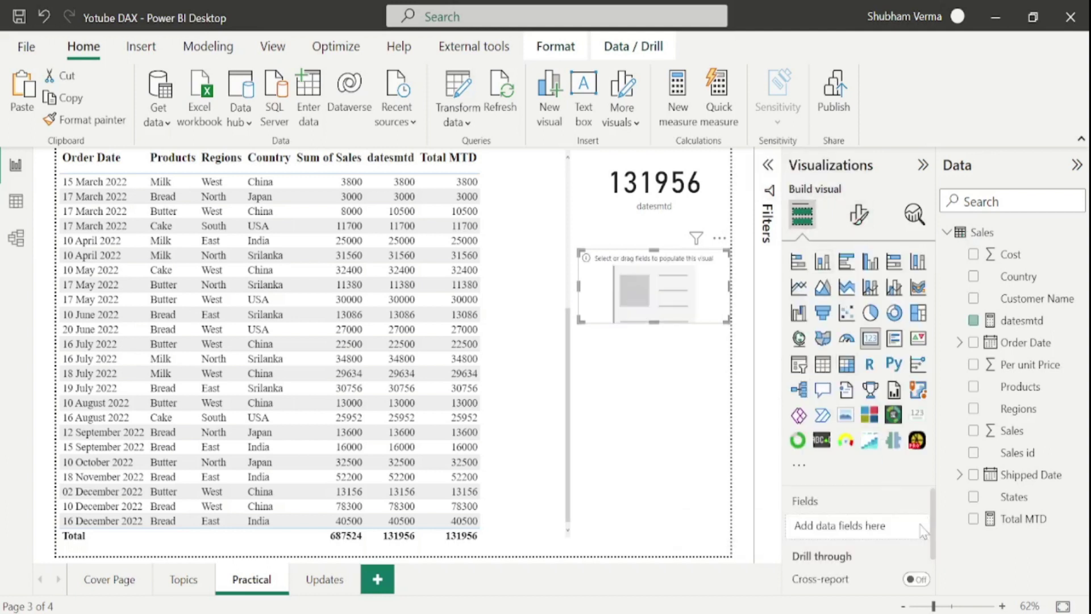
left_click_drag(1023, 518, 686, 307)
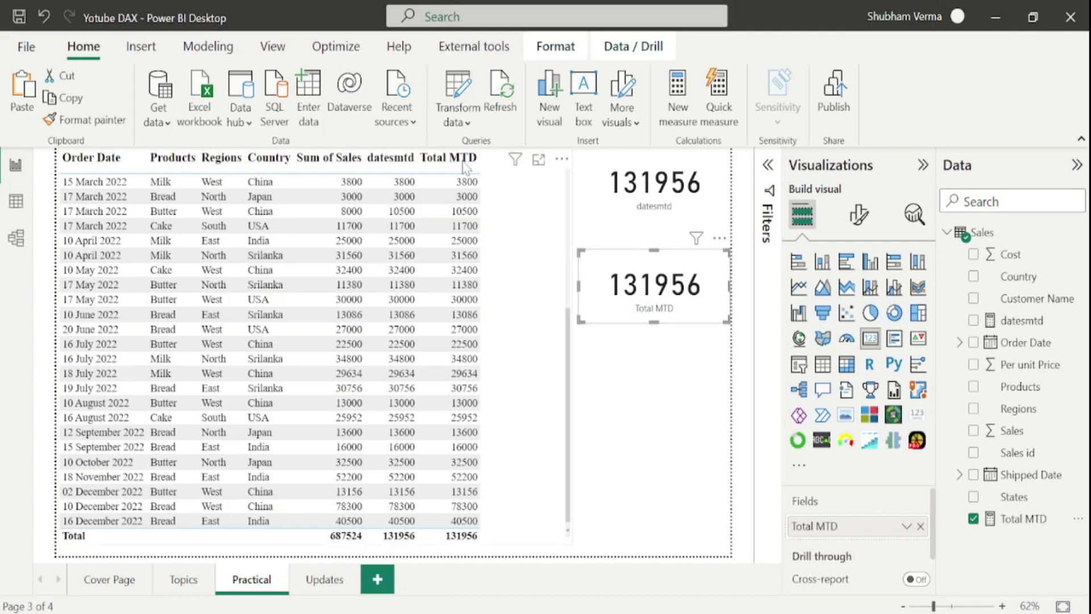
Step: Compare the datesmtd and Total MTD formulas, and add the filter Sales[Country]="India" to the Total MTD measure
left_click(1035, 324)
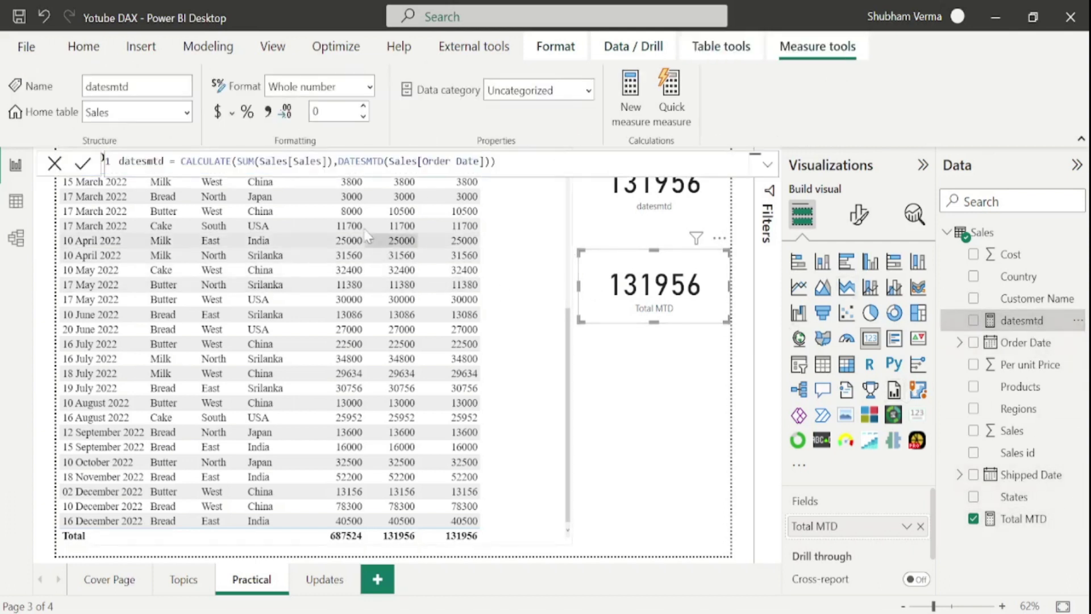
left_click(1031, 520)
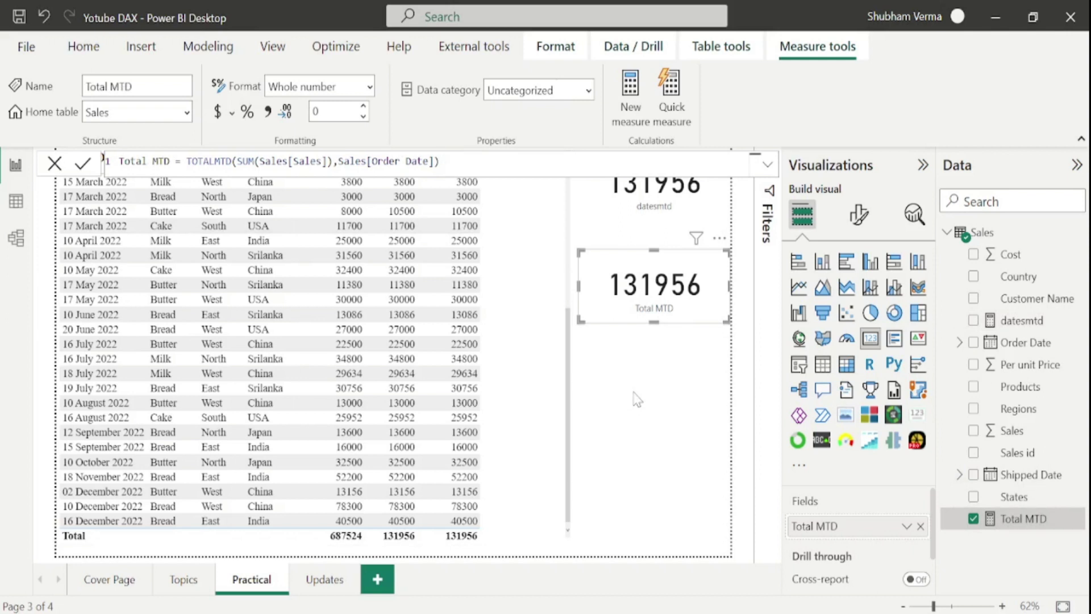
left_click(1033, 322)
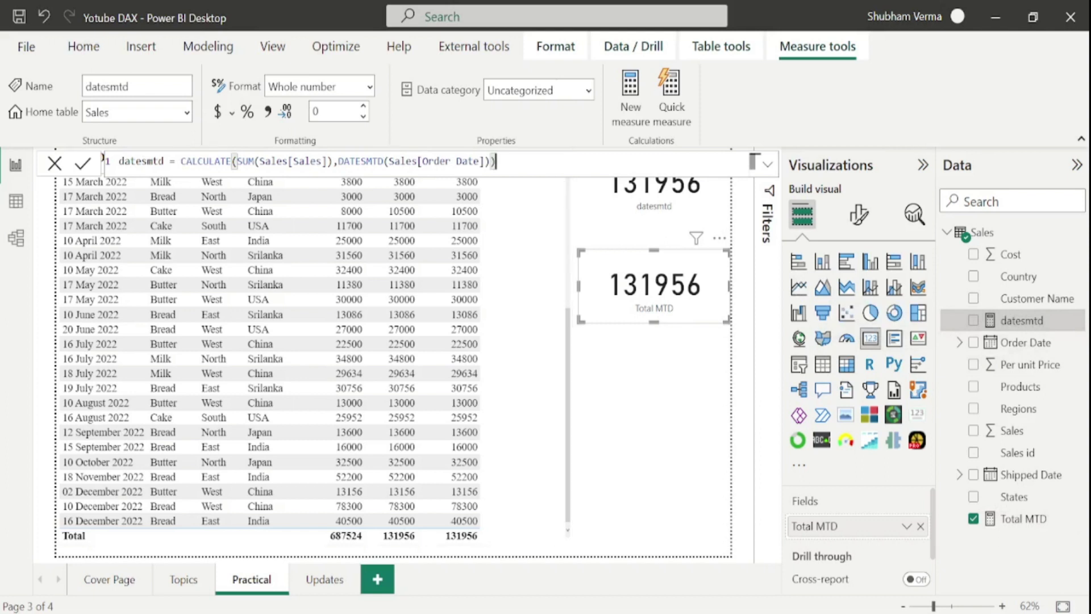
left_click(1023, 517)
key("BackSpace")
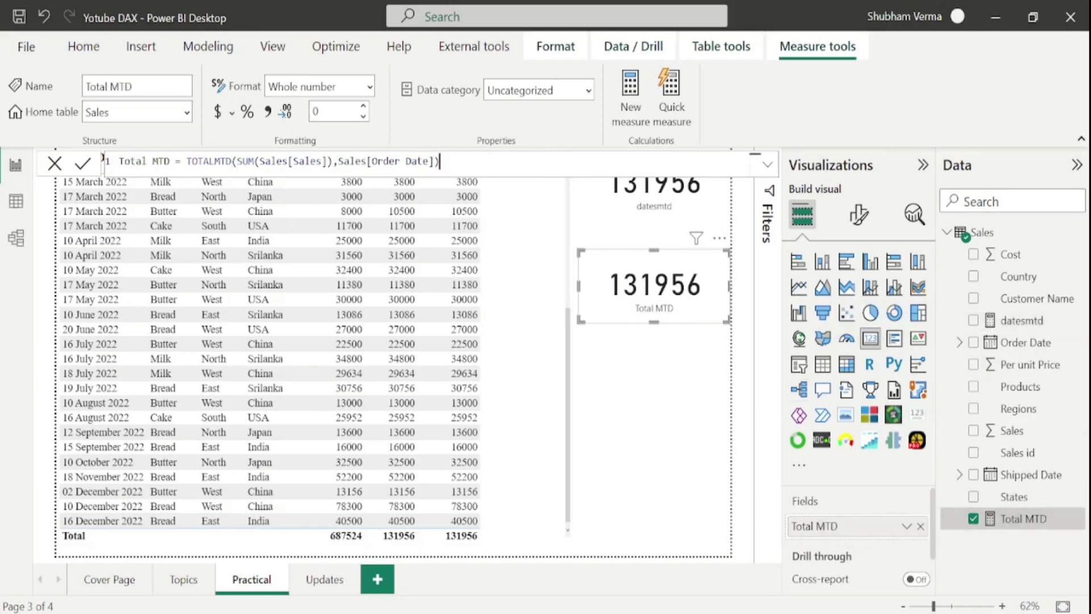
type(",")
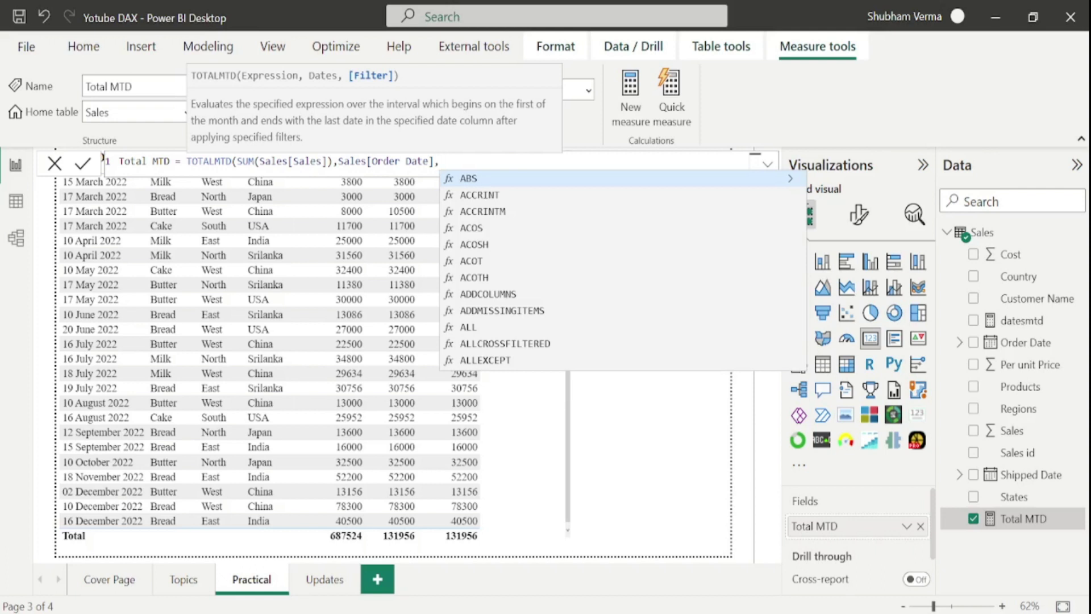
type("country")
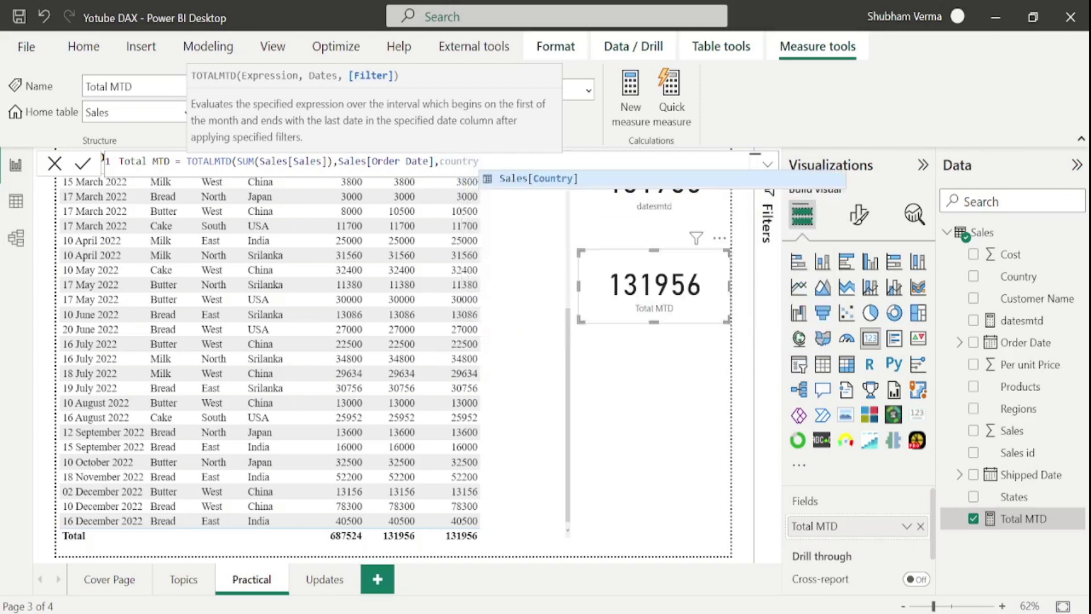
key("Tab")
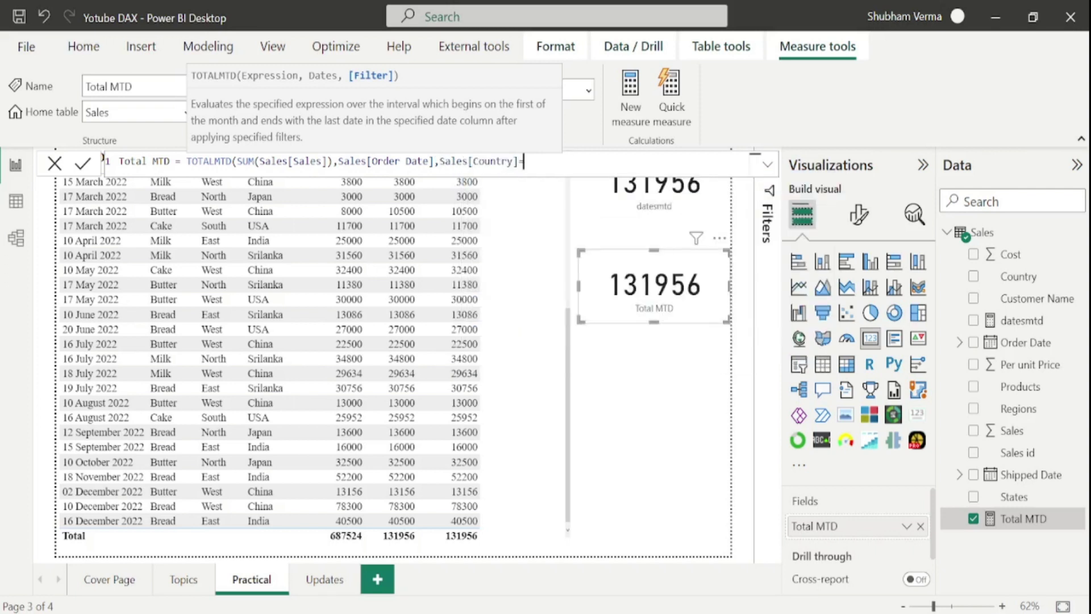
type("=\"India\")")
key("Return")
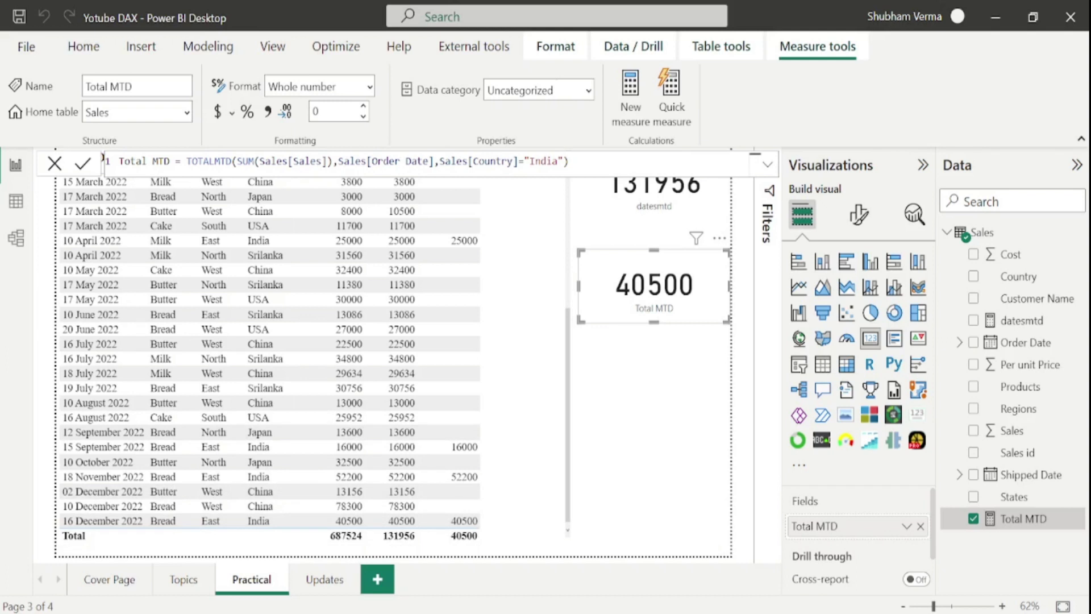
Step: Change the country filter in the Total MTD measure to "China"
left_click(558, 160)
key("BackSpace")
key("BackSpace")
key("BackSpace")
key("BackSpace")
key("BackSpace")
type("china")
key("ctrl+shift+Left")
type("China")
left_click(752, 161)
key("Return")
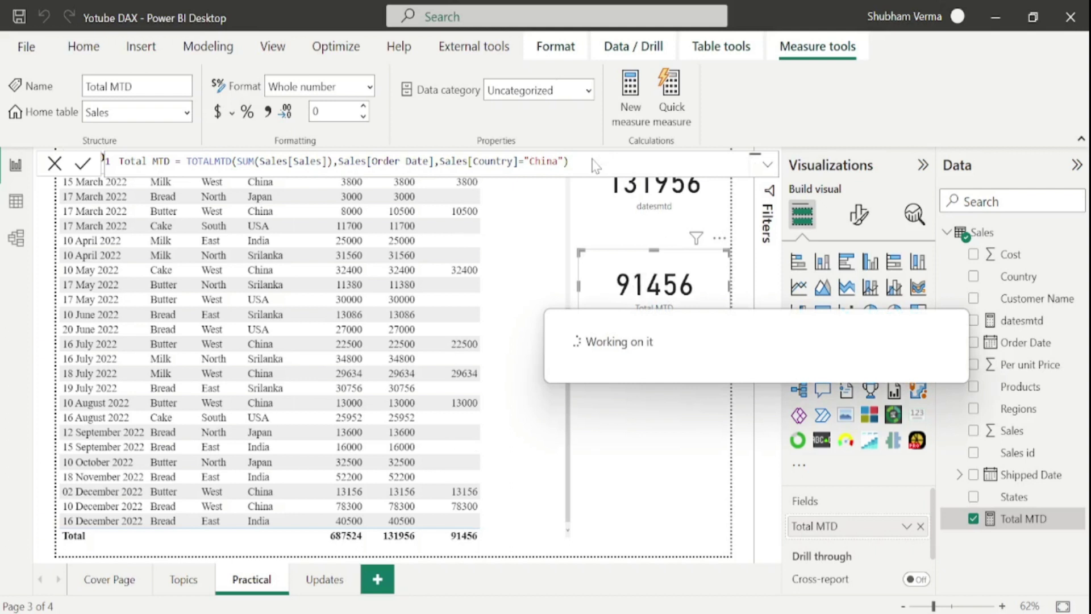
Step: Check the China month-to-date total by adding the December 2022 sales 13156 and 78300 in Calculator
left_click(539, 426)
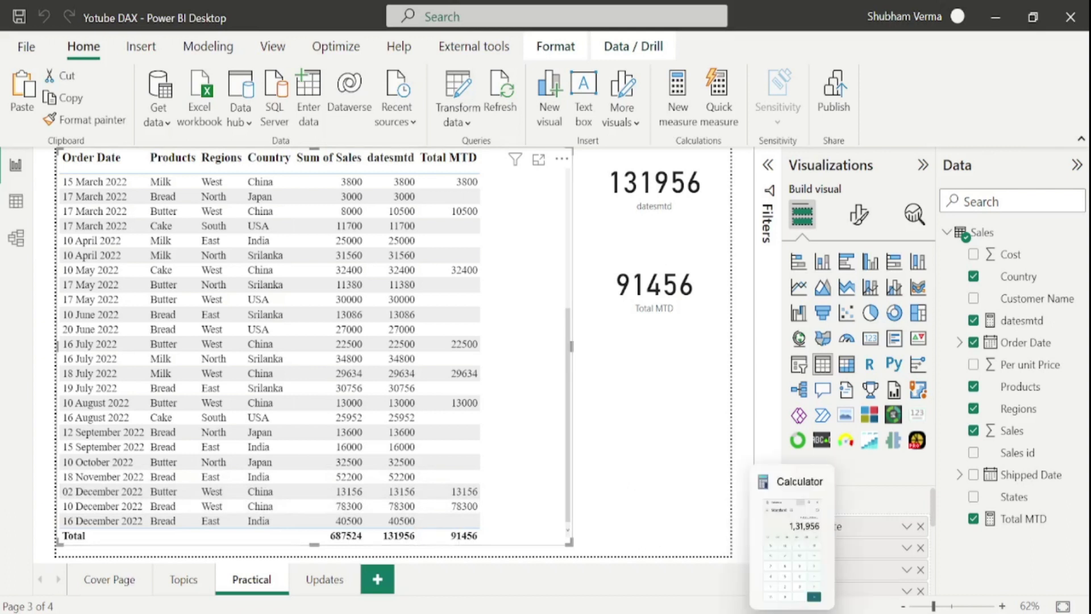
left_click(792, 611)
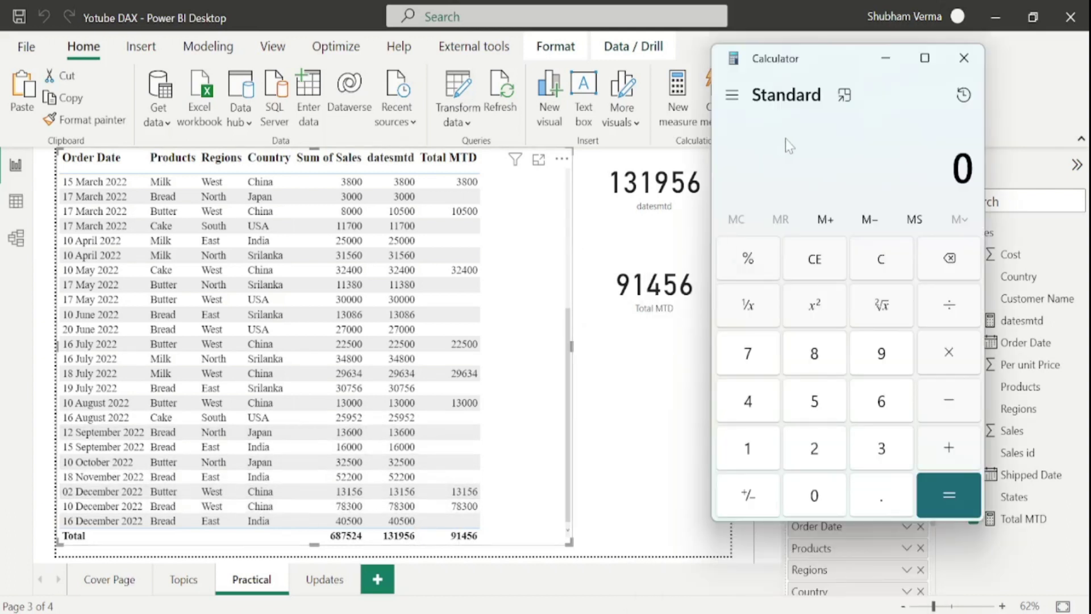
type("13156")
key("plus")
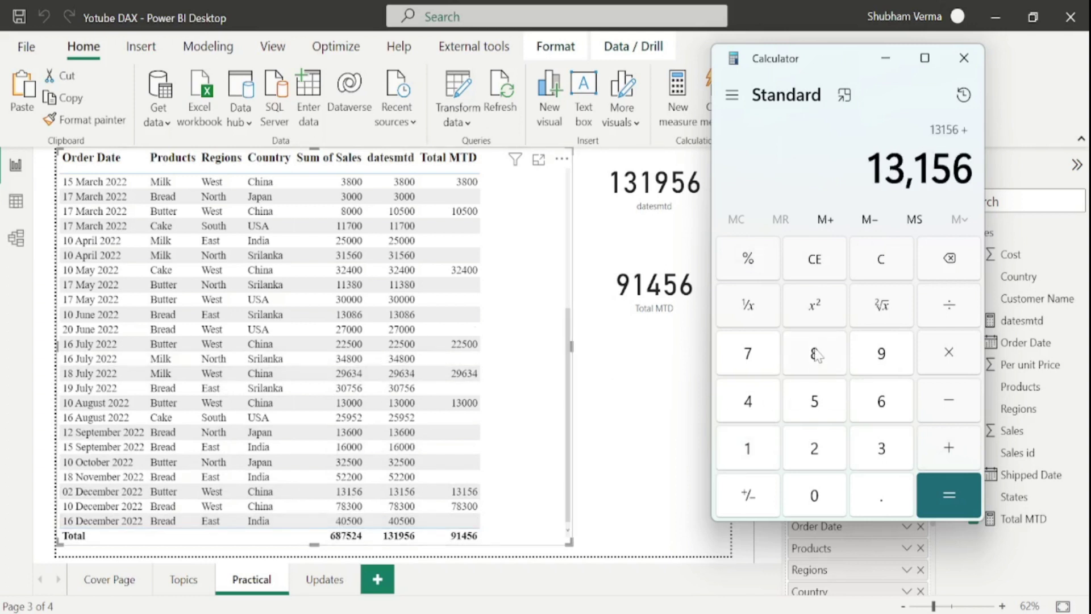
type("78300")
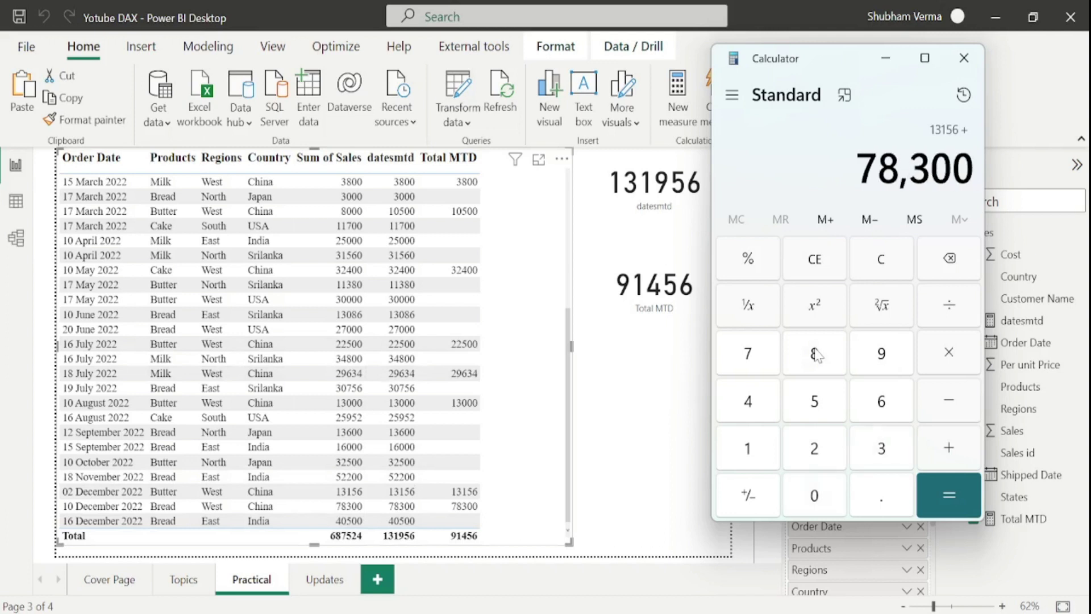
key("Return")
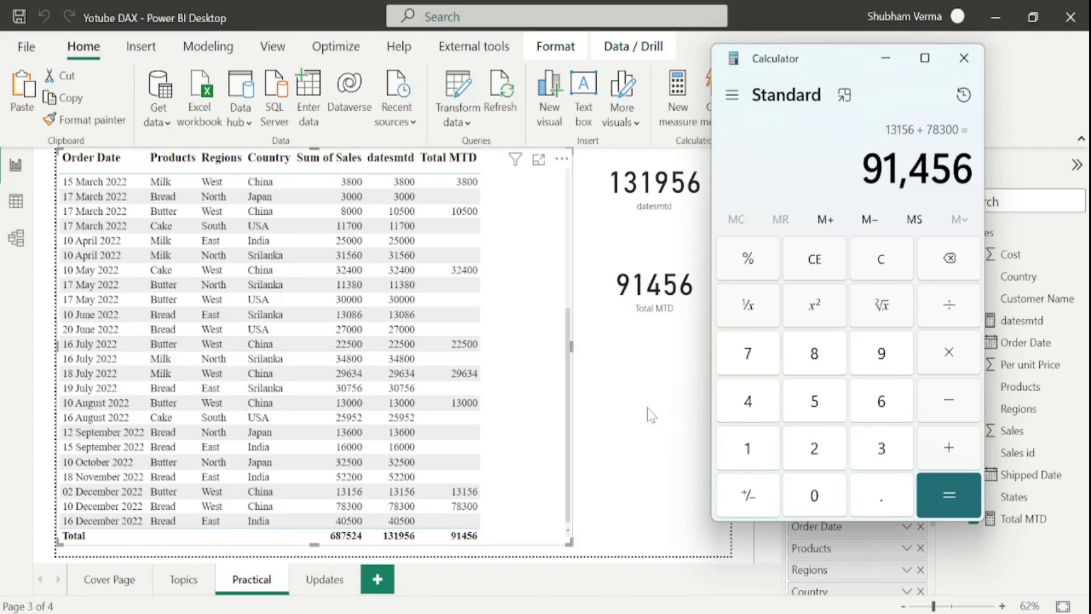
Step: View the Topics page, switch to the browser and review the syntax and parameters in Microsoft's TOTALQTD article
left_click(182, 579)
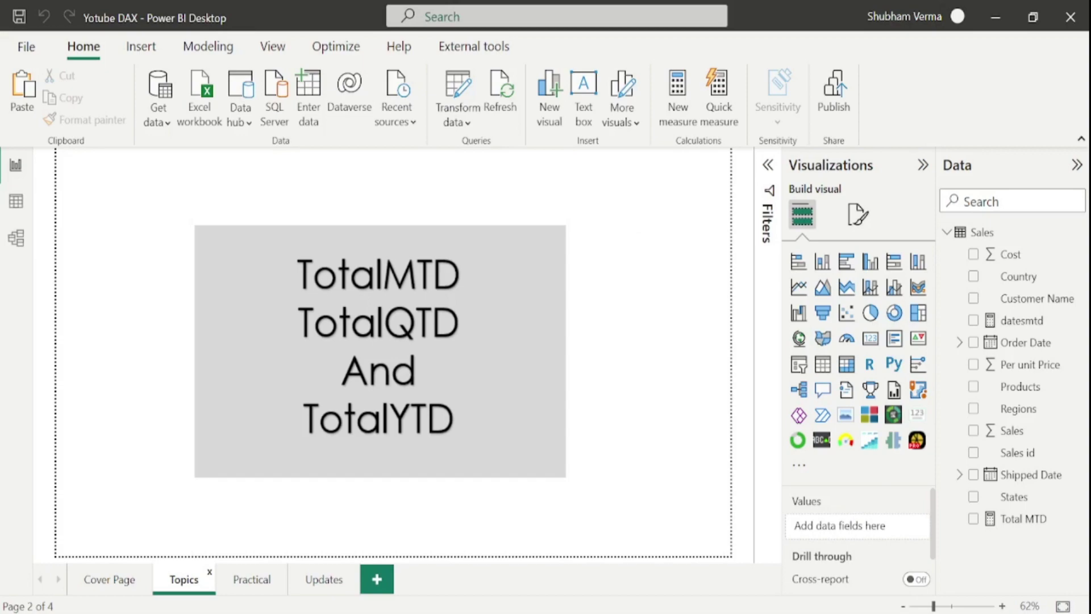
key("alt+Tab")
left_click(500, 15)
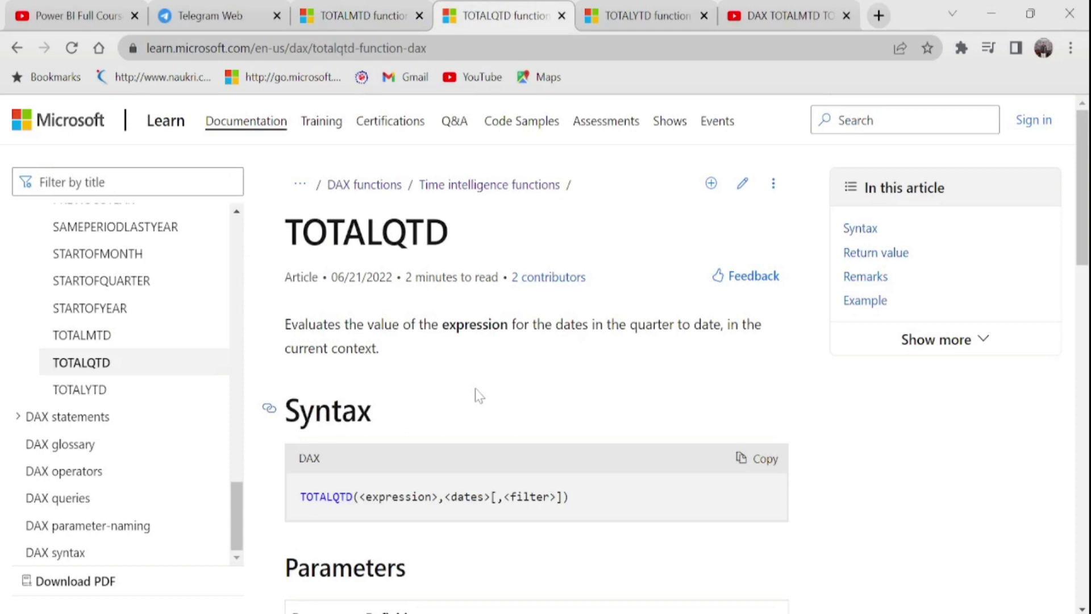
scroll(479, 396, "down", 5)
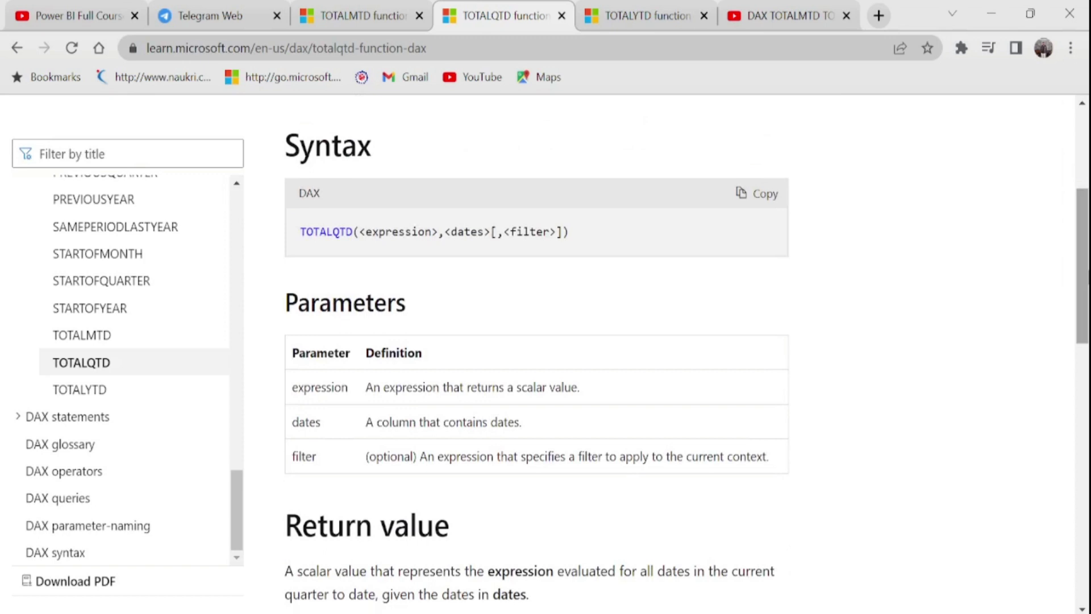
scroll(535, 353, "up", 5)
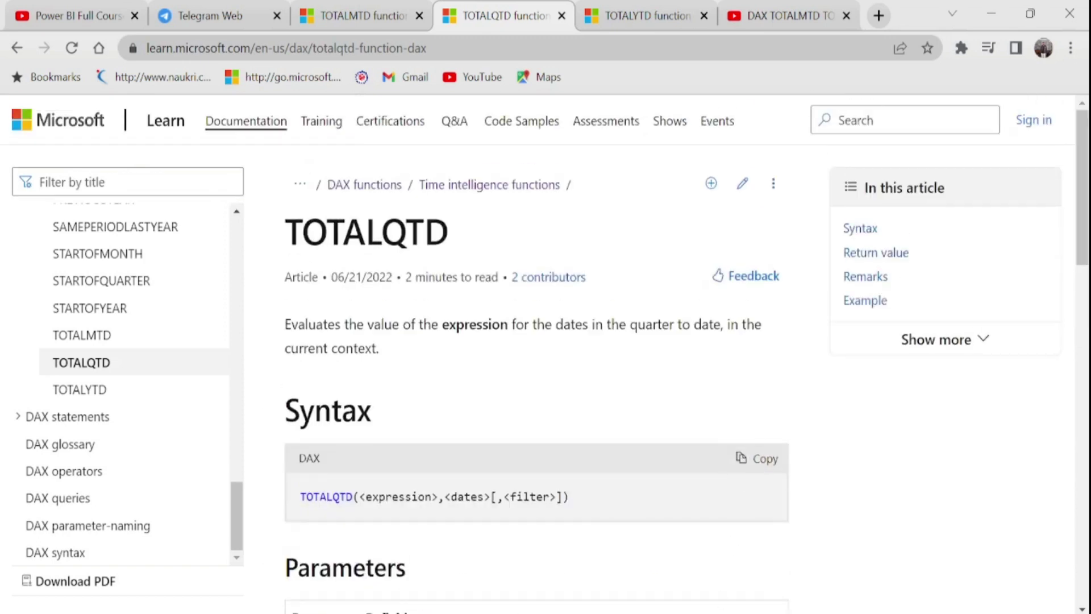
Step: Return to the report's Practical page, copy the whole Total MTD formula and create another measure in the Sales table
key("alt+Tab")
left_click(251, 586)
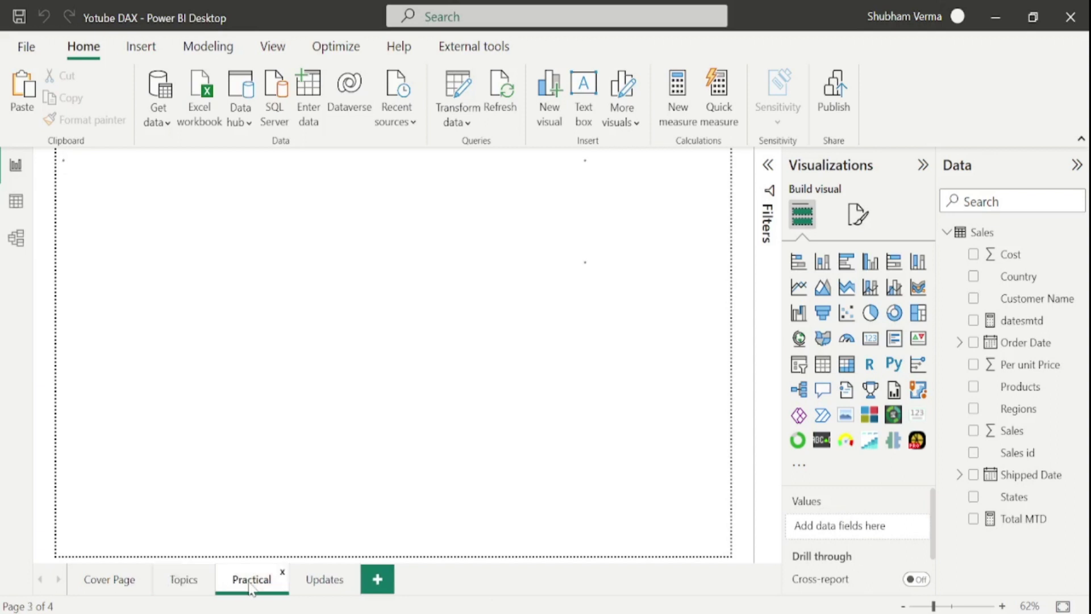
left_click(1023, 519)
left_click_drag(568, 162, 92, 104)
key("ctrl+c")
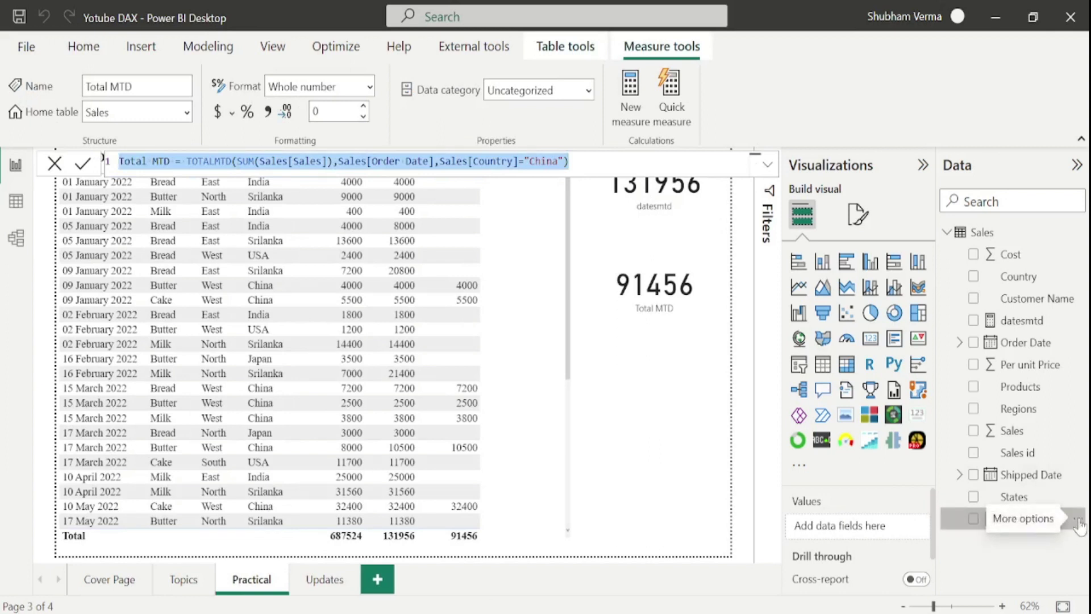
left_click(1080, 518)
left_click(1004, 263)
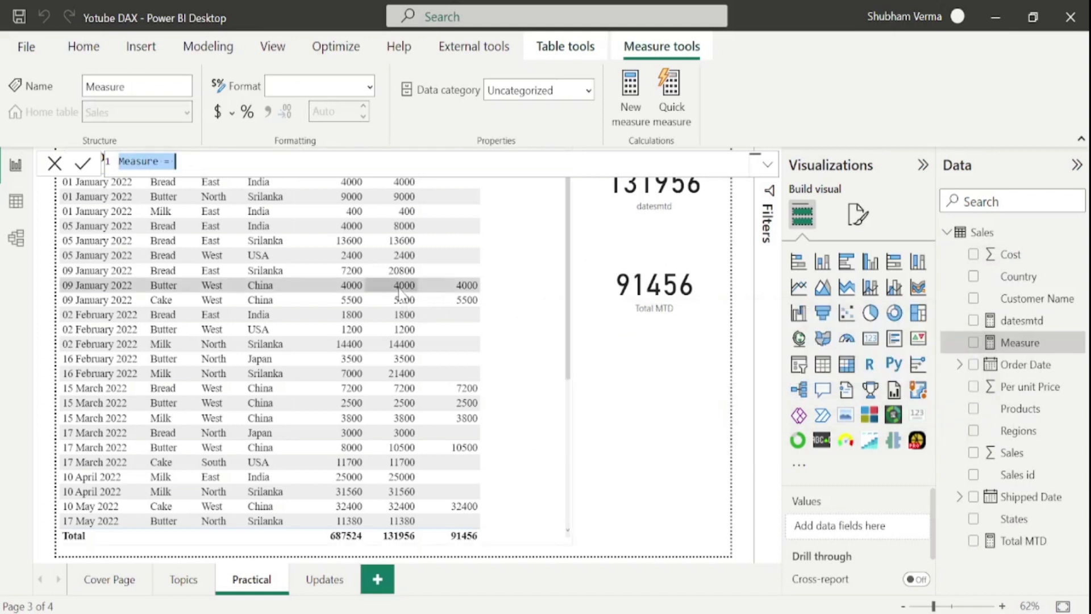
Step: Paste the copied Total MTD formula into the new measure and rename the measure Total QTD
key("ctrl+v")
key("BackSpace")
key("BackSpace")
key("BackSpace")
key("BackSpace")
type("QTD")
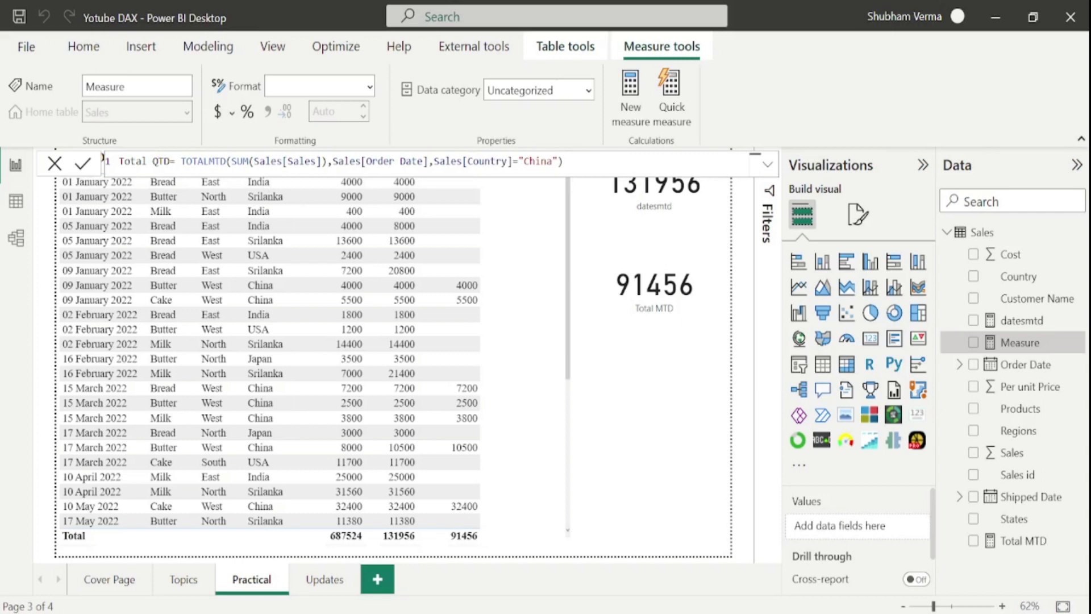
Step: Replace the function in the Total QTD formula with TOTALQTD and commit the measure
double_click(203, 161)
type("TOTAL")
key("Down")
key("Down")
key("Down")
key("Tab")
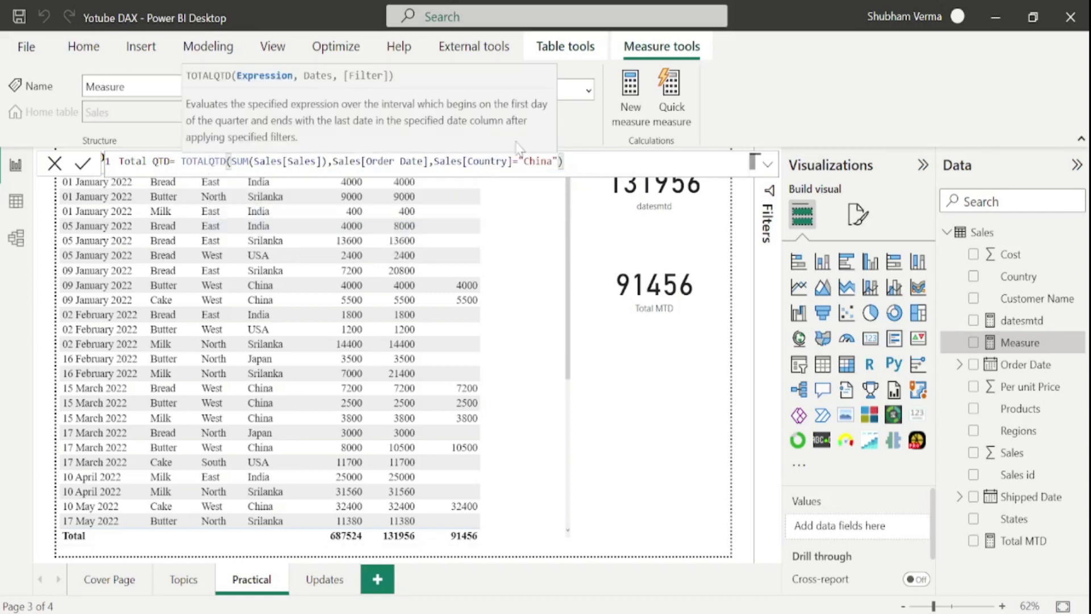
key("Escape")
key("Return")
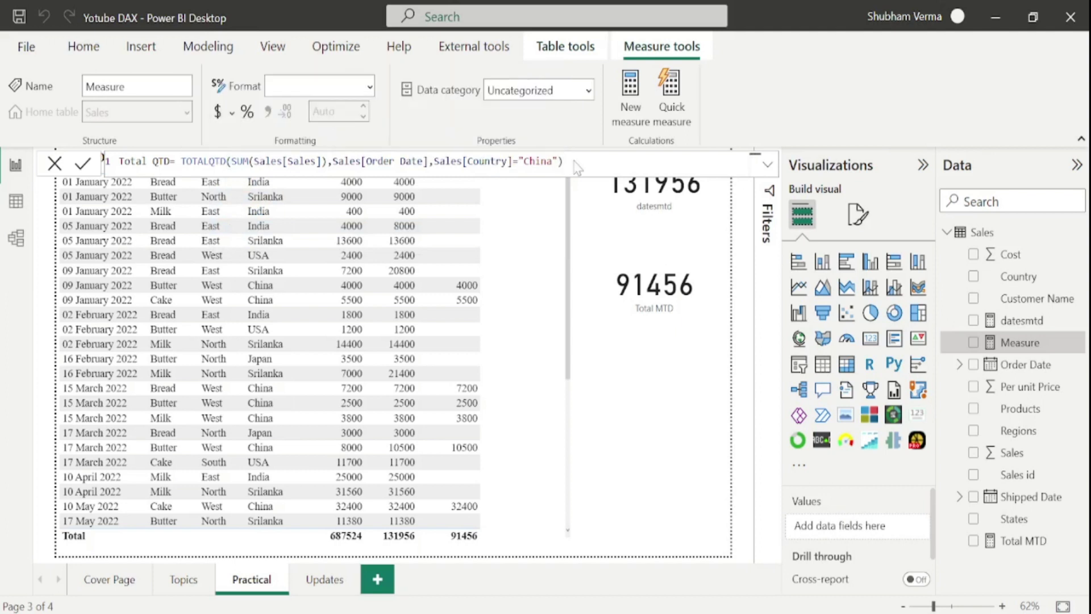
Step: Duplicate the Total MTD card and replace the copy's field with the Total QTD measure
left_click(1039, 544)
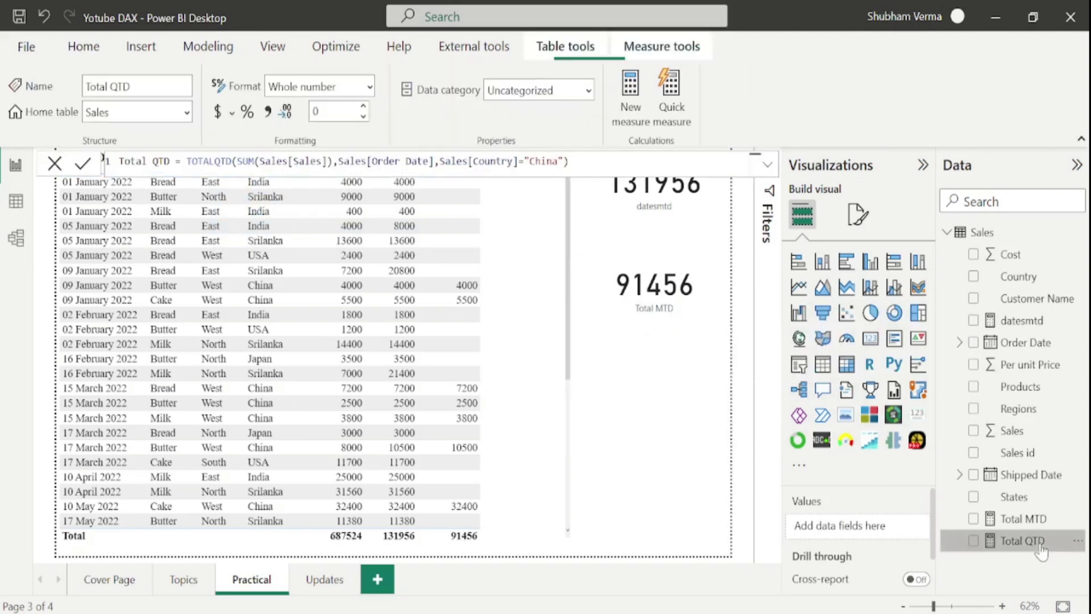
left_click(673, 320)
key("ctrl+c")
key("ctrl+v")
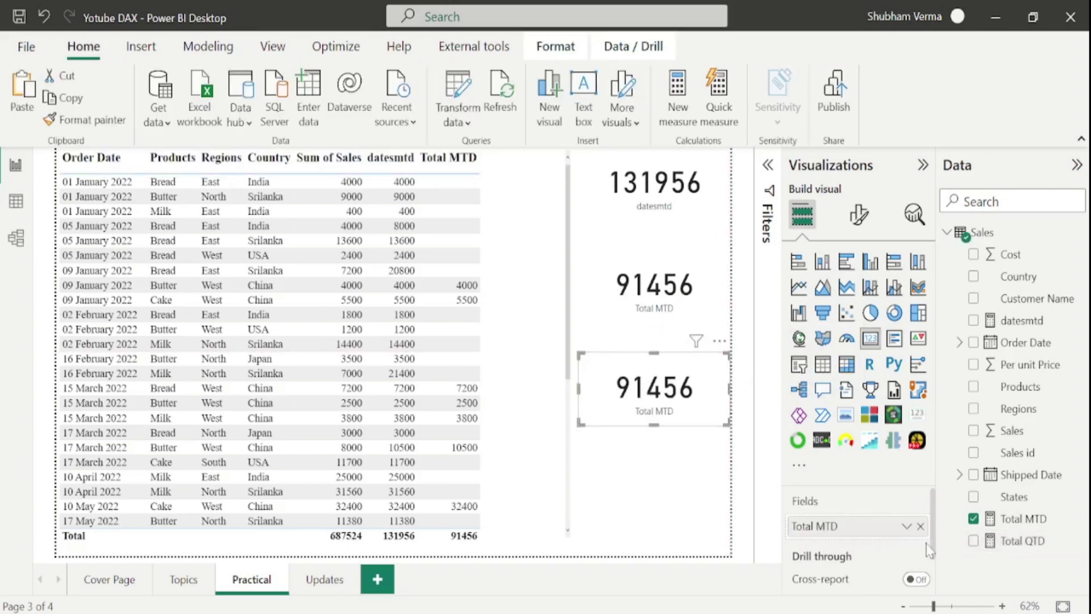
left_click(920, 526)
left_click_drag(1023, 541, 668, 392)
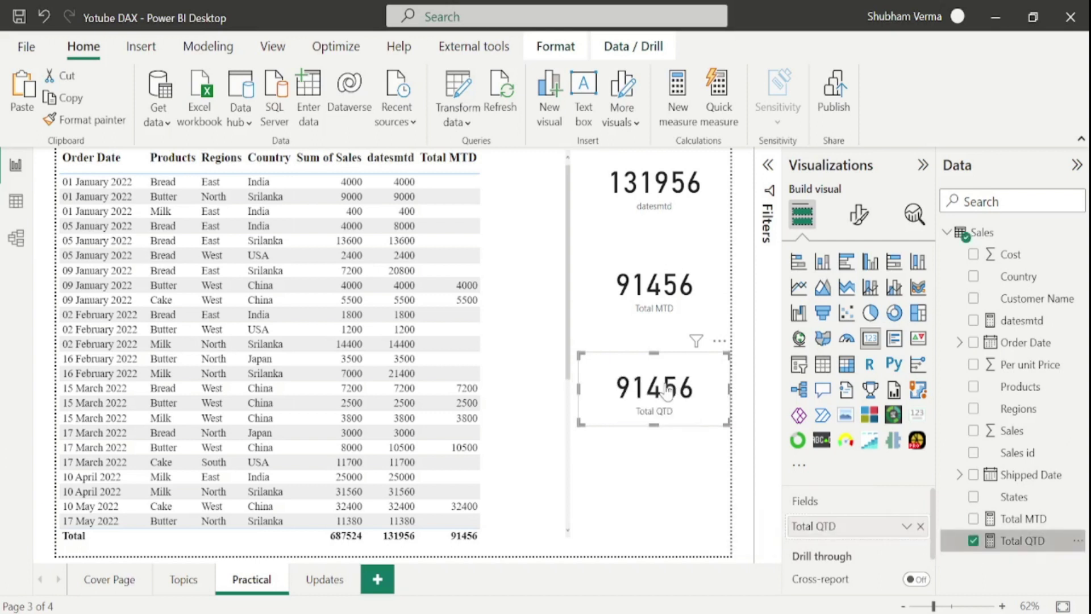
Step: Check the table's last-quarter 2022 rows and change the country filter in the Total QTD measure to "India"
left_click(455, 535)
left_click_drag(567, 304, 568, 446)
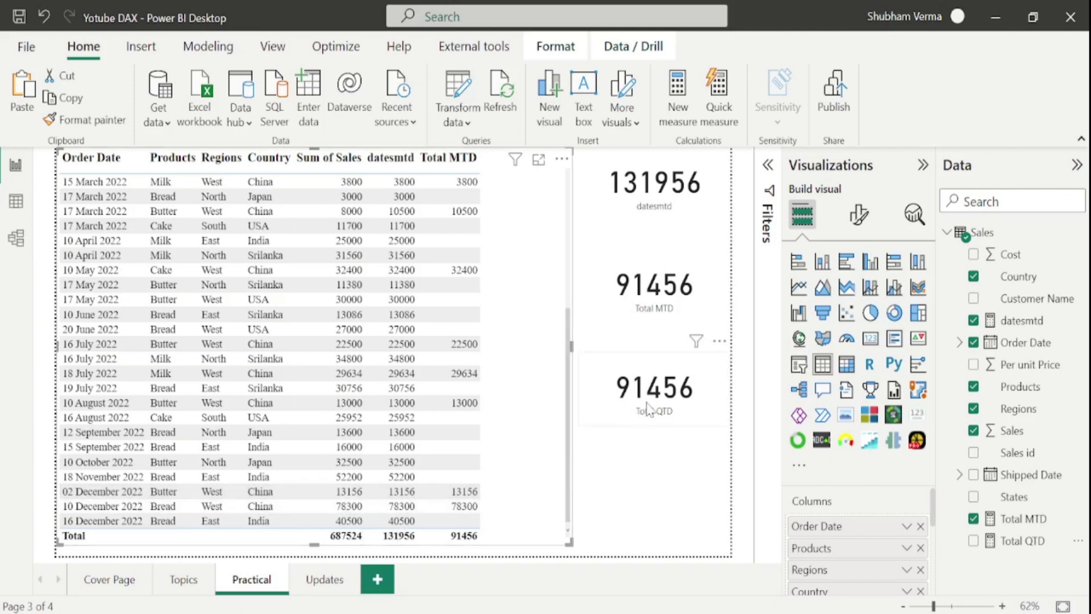
key("Escape")
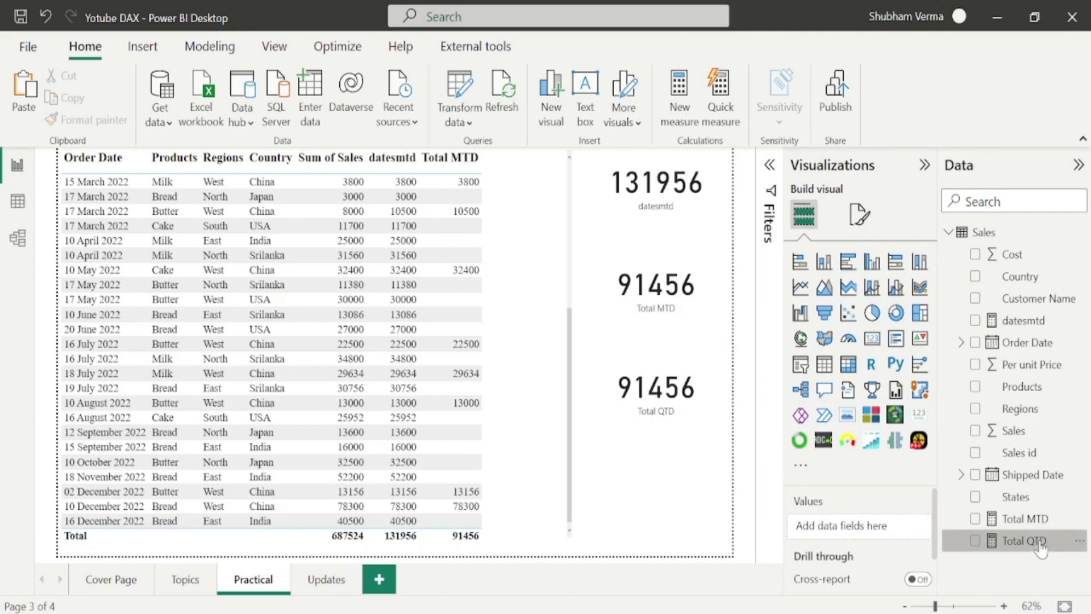
left_click(1023, 541)
key("BackSpace")
key("BackSpace")
key("BackSpace")
key("BackSpace")
type("India")
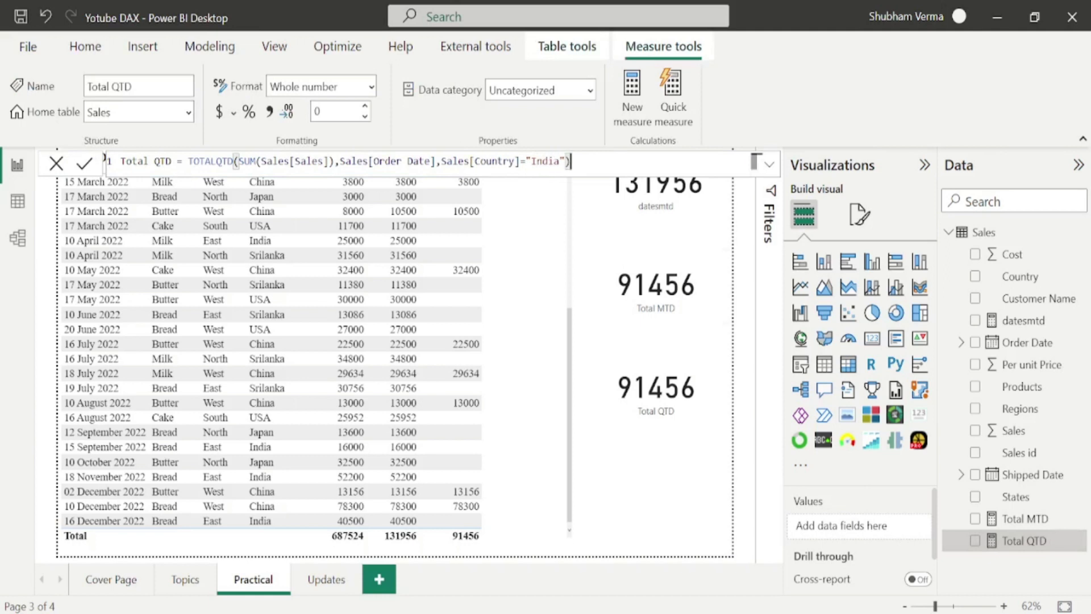
key("Return")
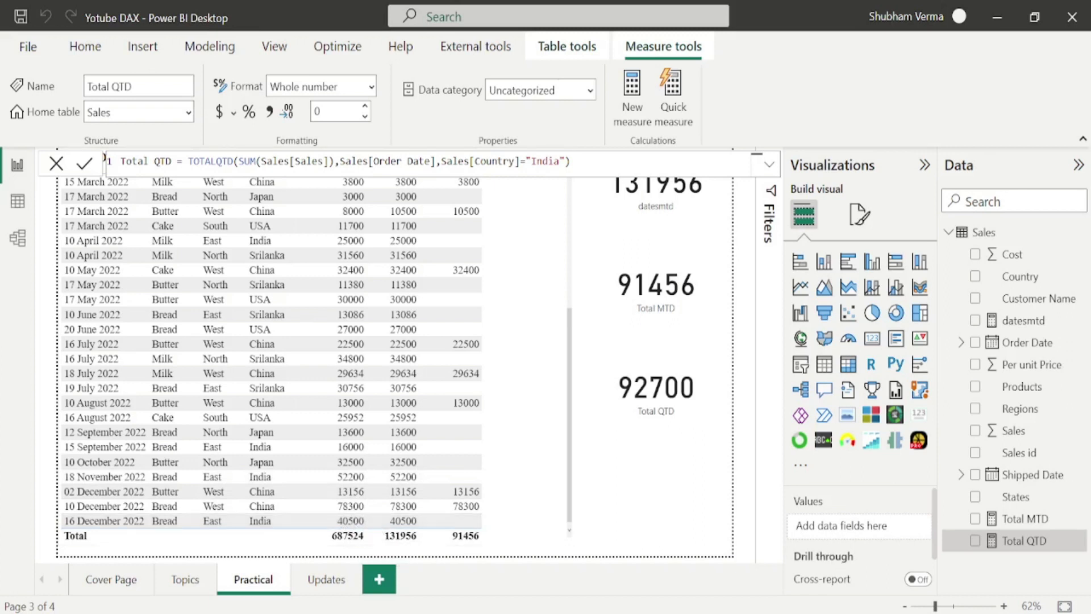
Step: Check the India quarter-to-date total by adding the November and December 2022 sales 52200 and 40500 in Calculator
key("alt+Tab")
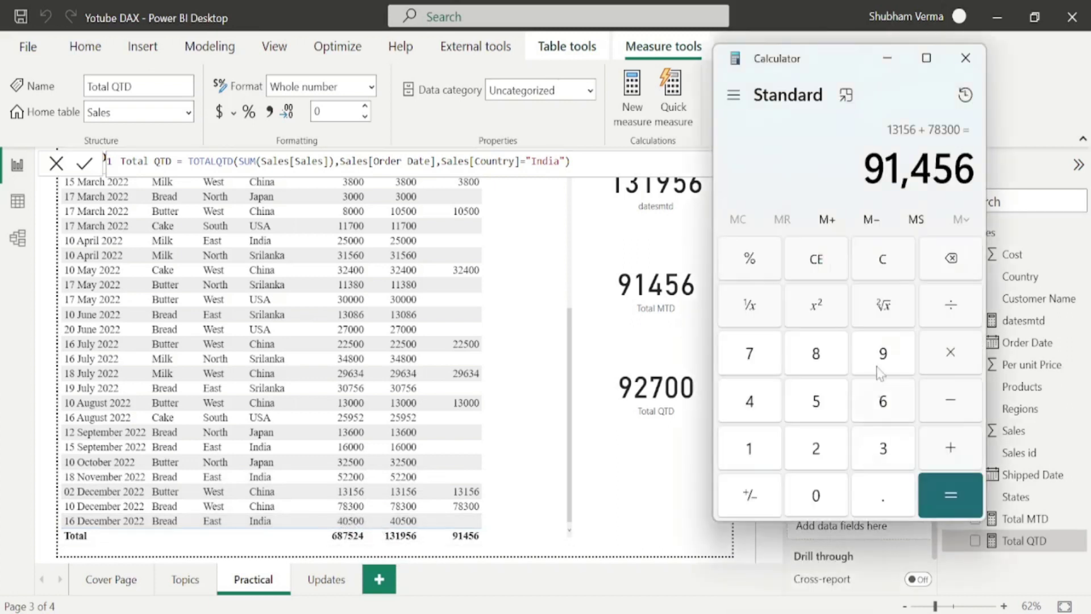
left_click(881, 260)
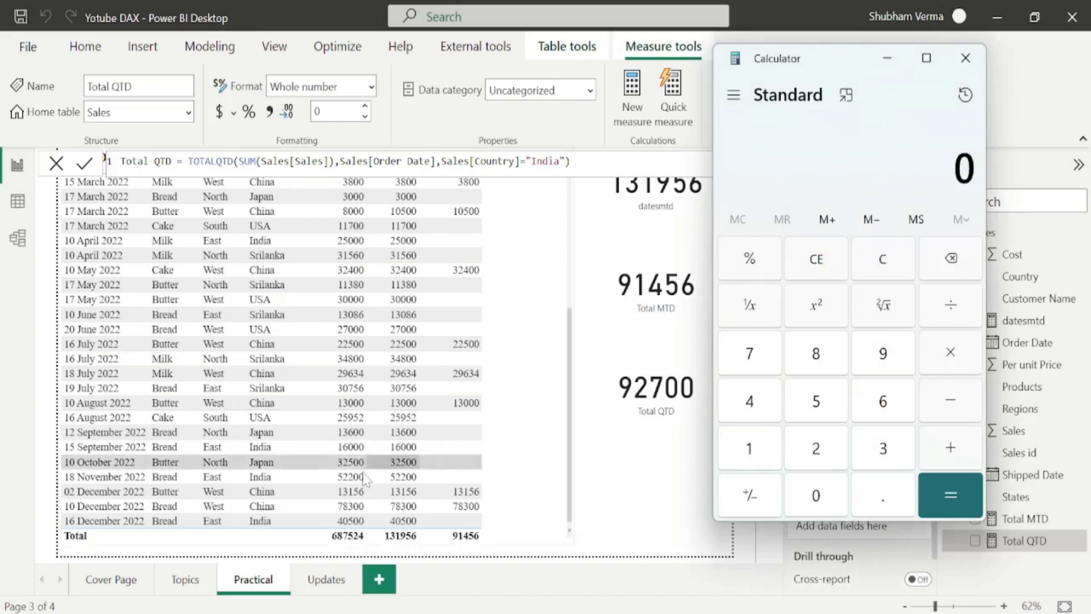
type("52200")
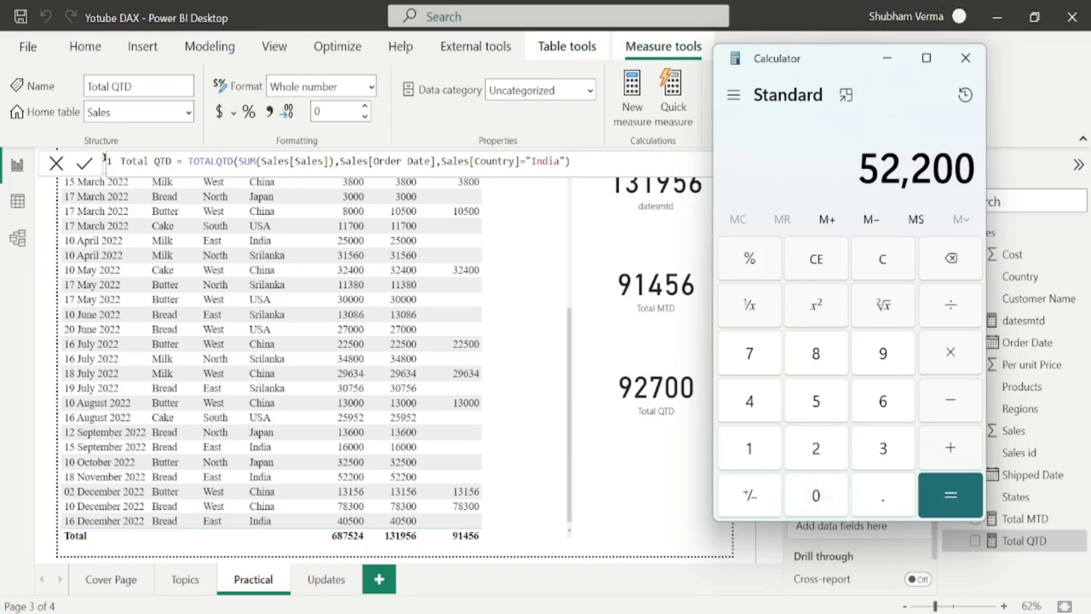
key("plus")
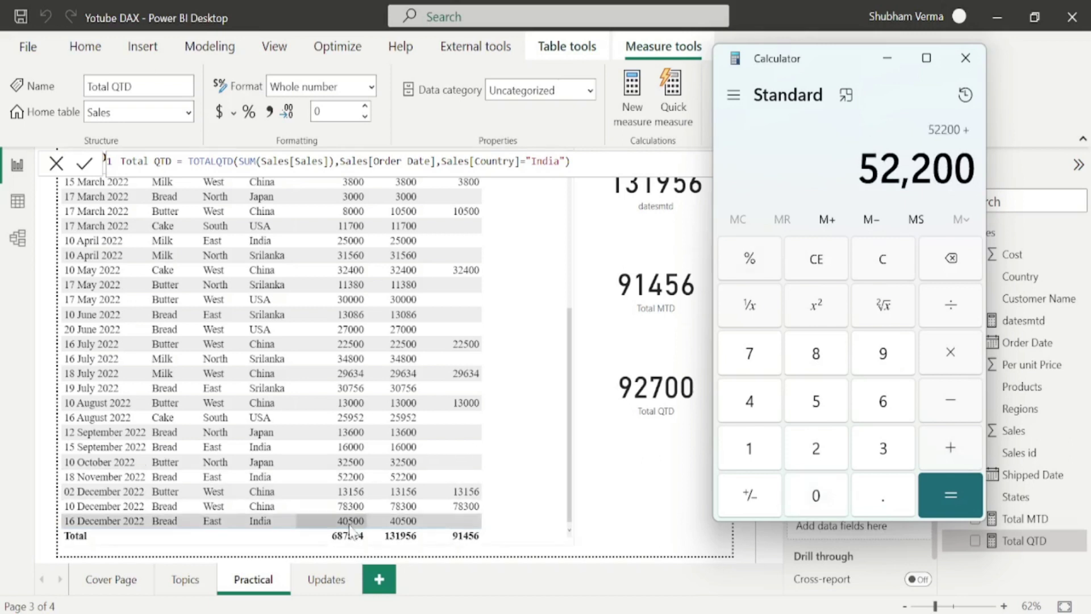
type("40500")
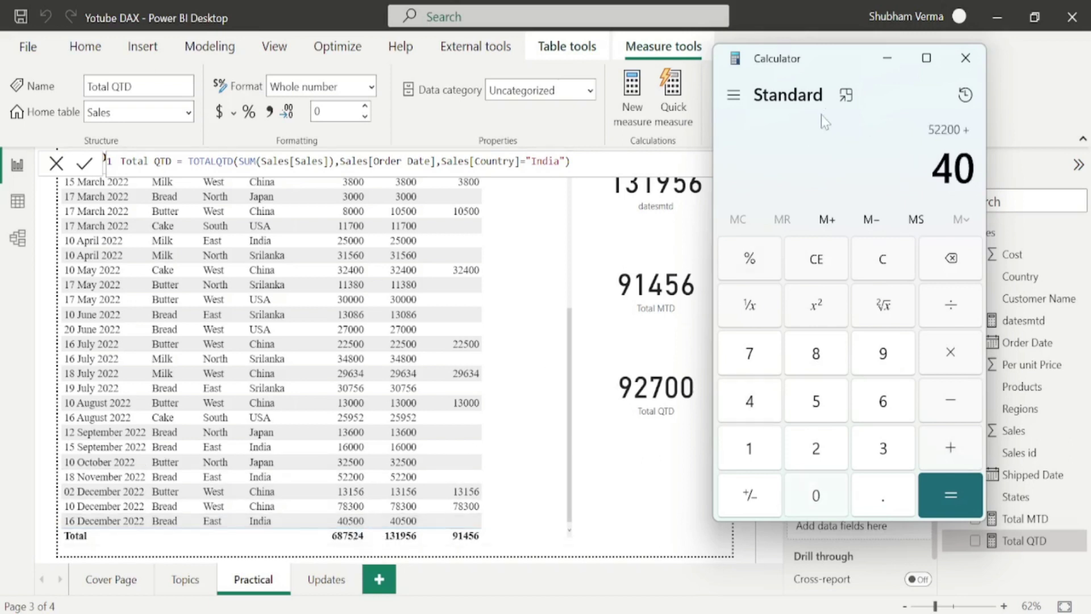
key("Return")
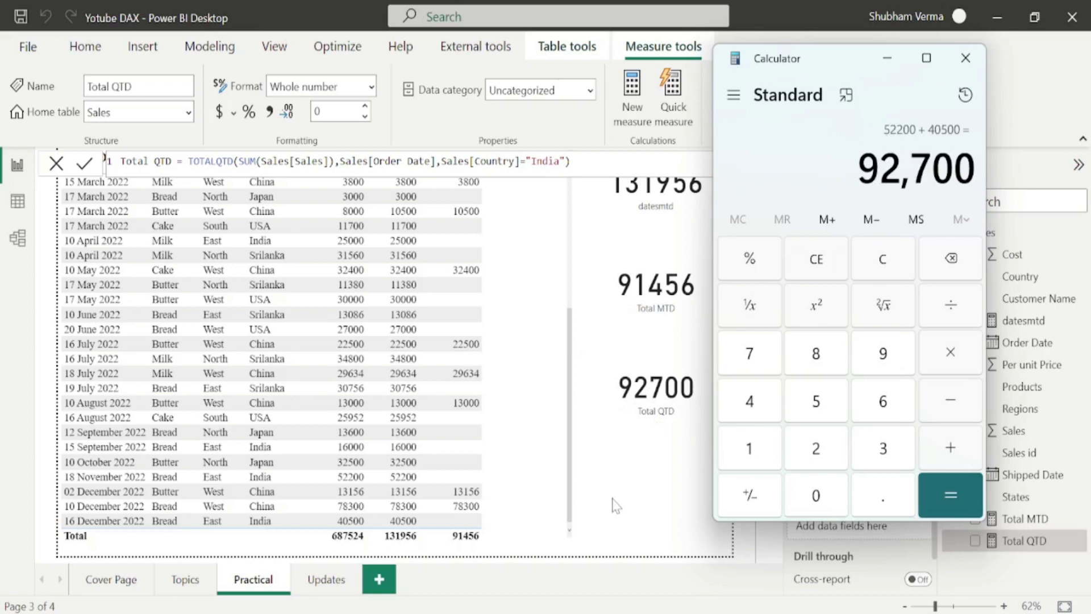
left_click(887, 58)
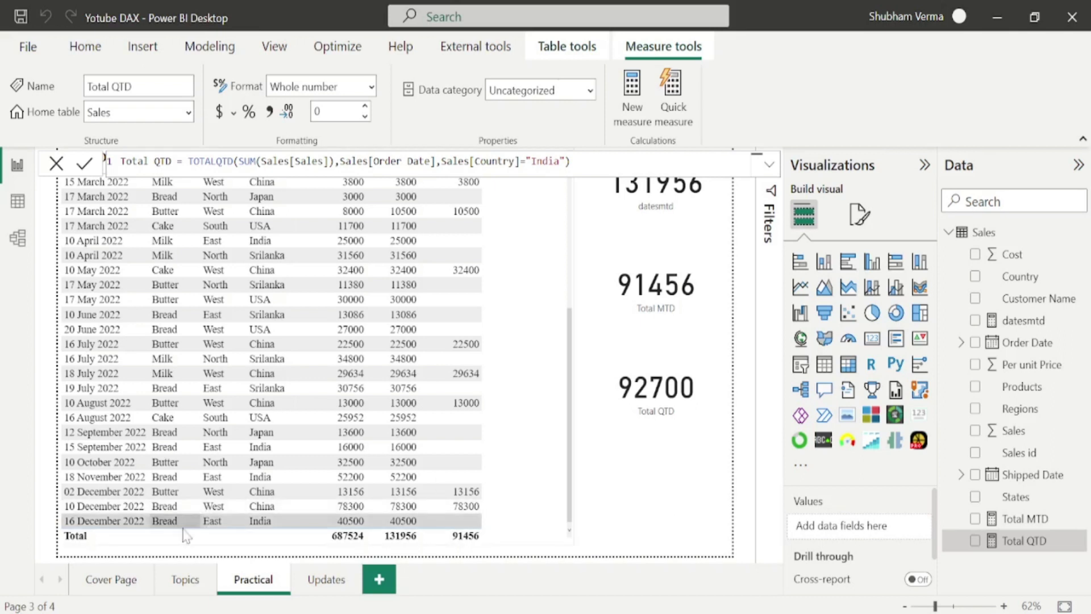
Step: View the Topics page, switch to the browser and review the syntax and year_end_date parameter in Microsoft's TOTALYTD article
left_click(183, 581)
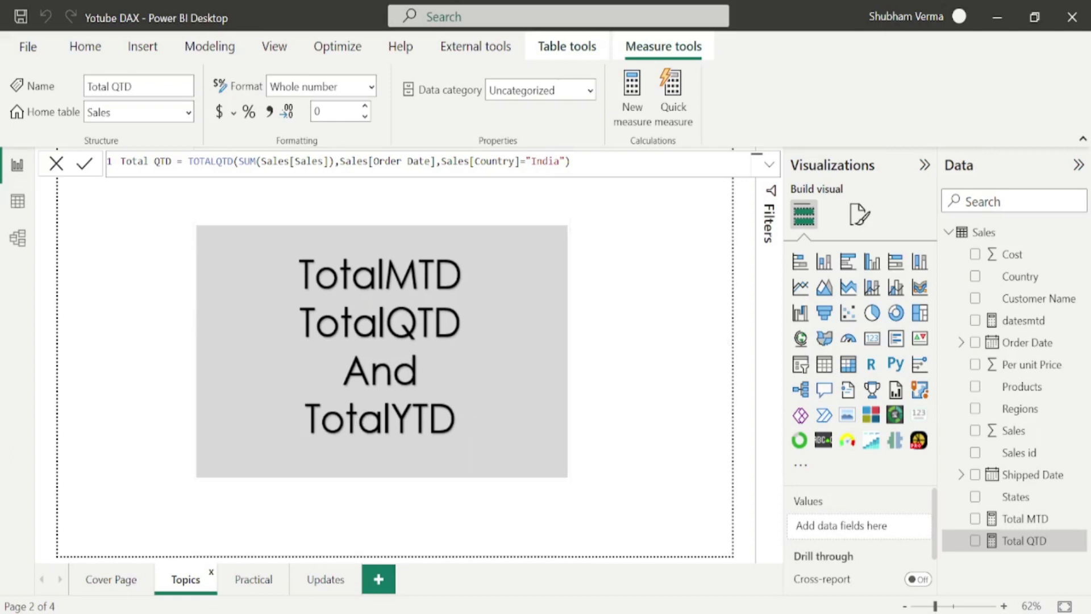
key("alt+Tab")
left_click(625, 16)
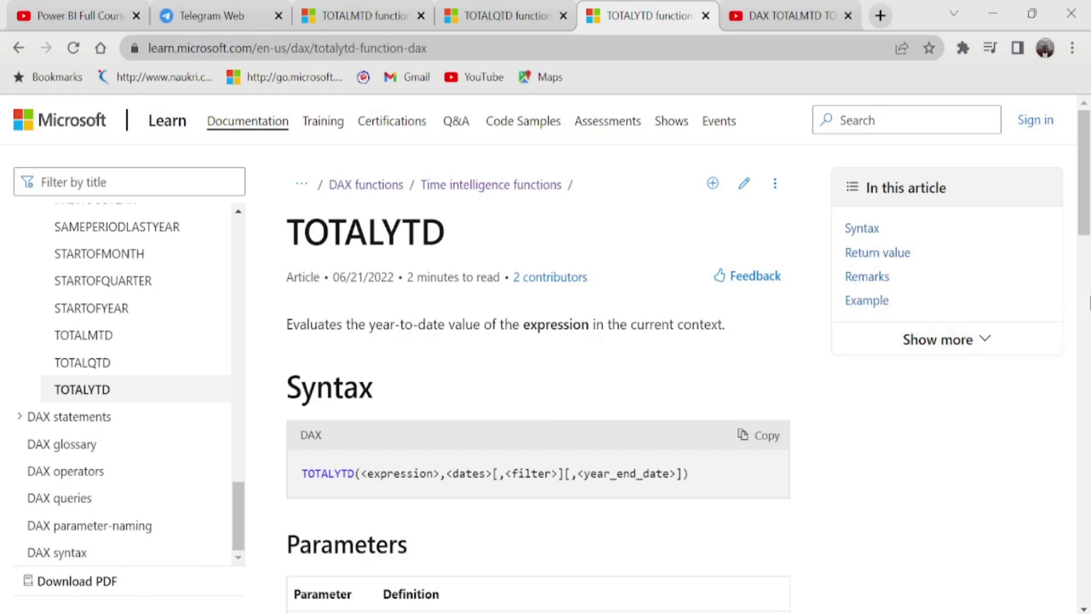
left_click_drag(1086, 188, 1088, 291)
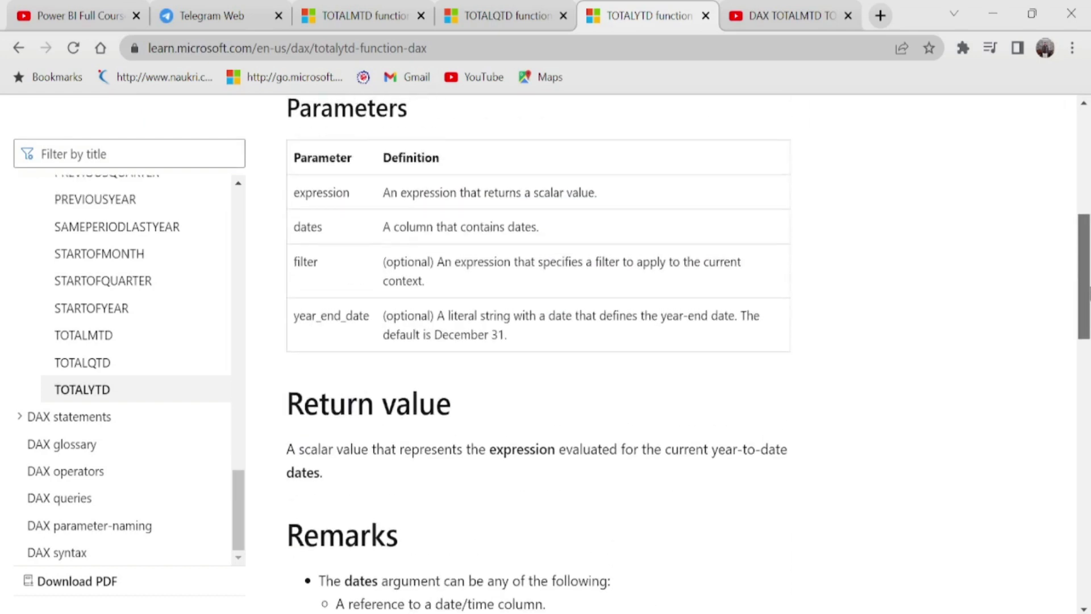
left_click_drag(380, 318, 499, 335)
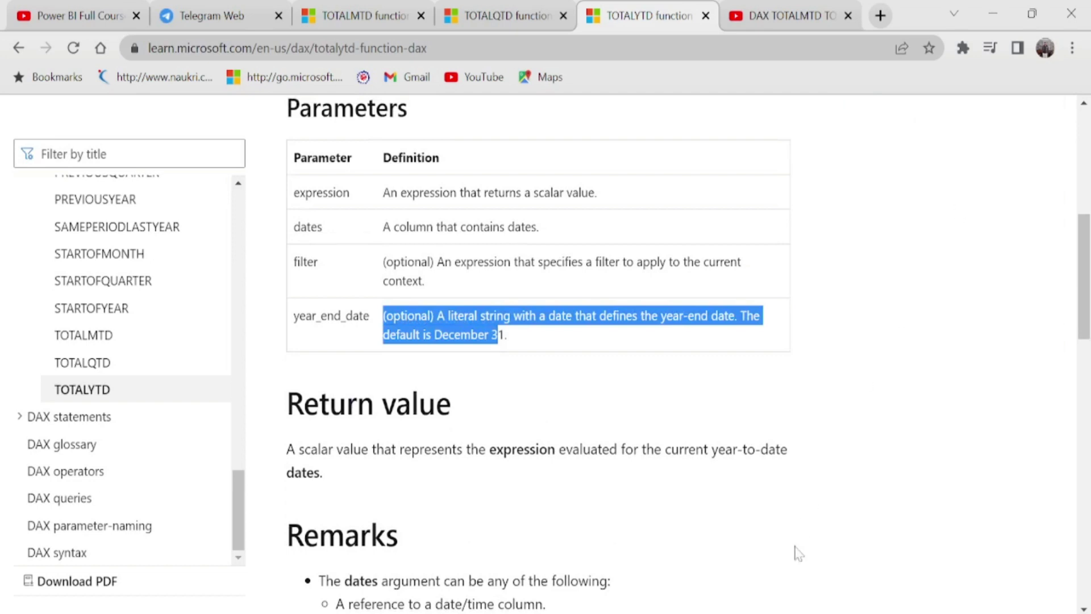
Step: Return to the report's Practical page, copy the whole Total QTD formula and create a new measure in the Sales table
key("alt+Tab")
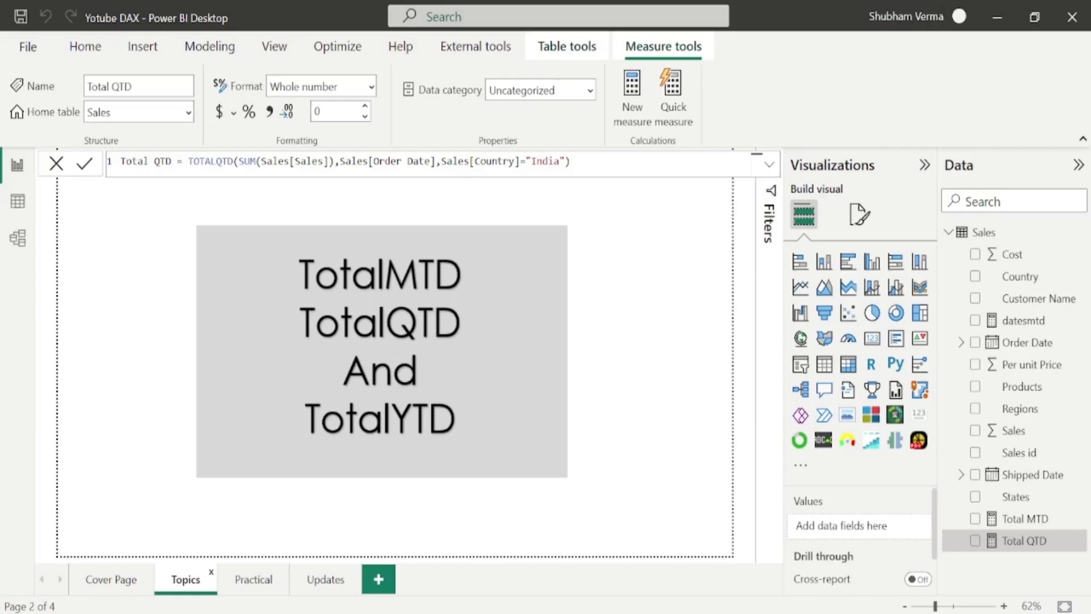
left_click(253, 579)
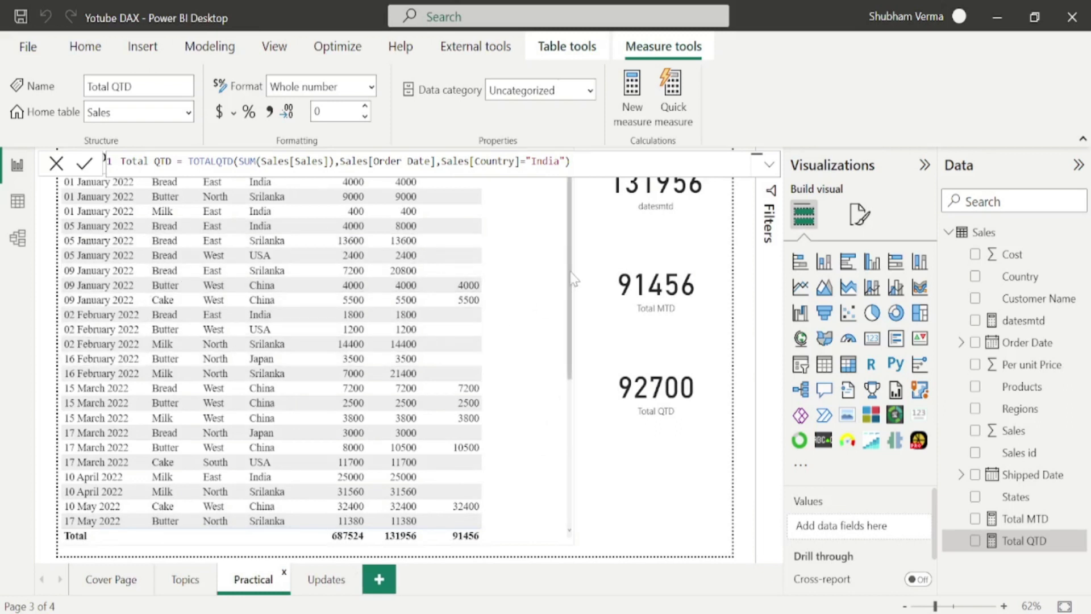
left_click_drag(574, 282, 575, 414)
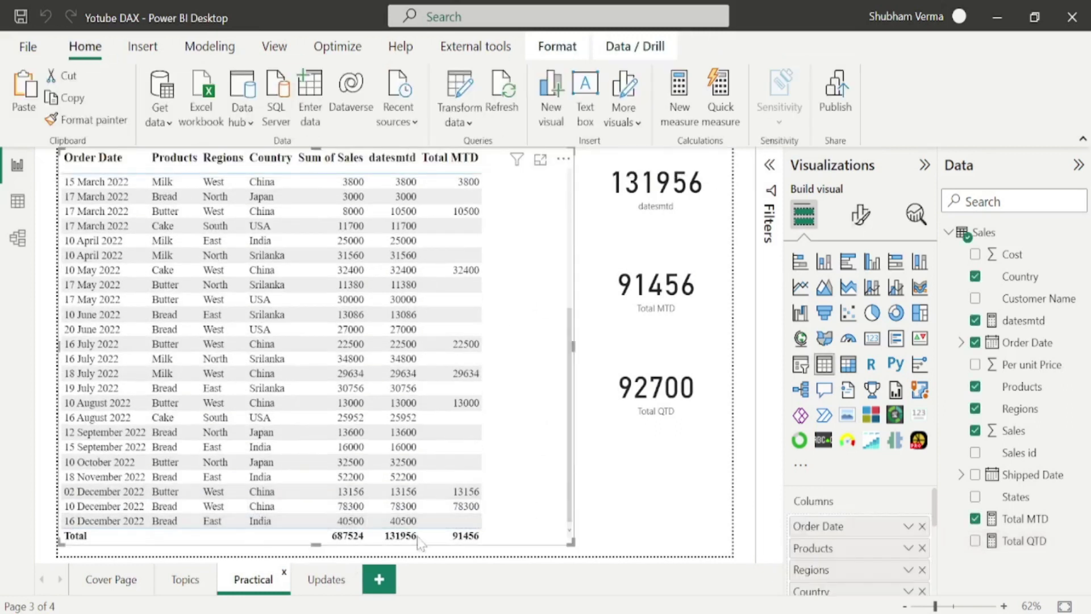
left_click(716, 417)
left_click(1017, 540)
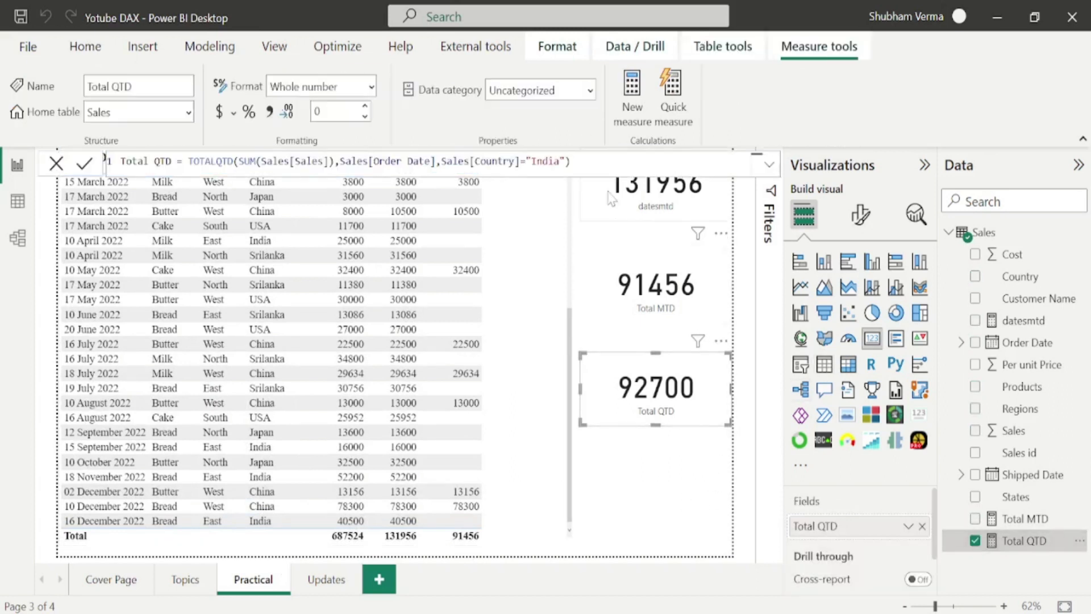
left_click_drag(570, 161, 121, 161)
key("ctrl+c")
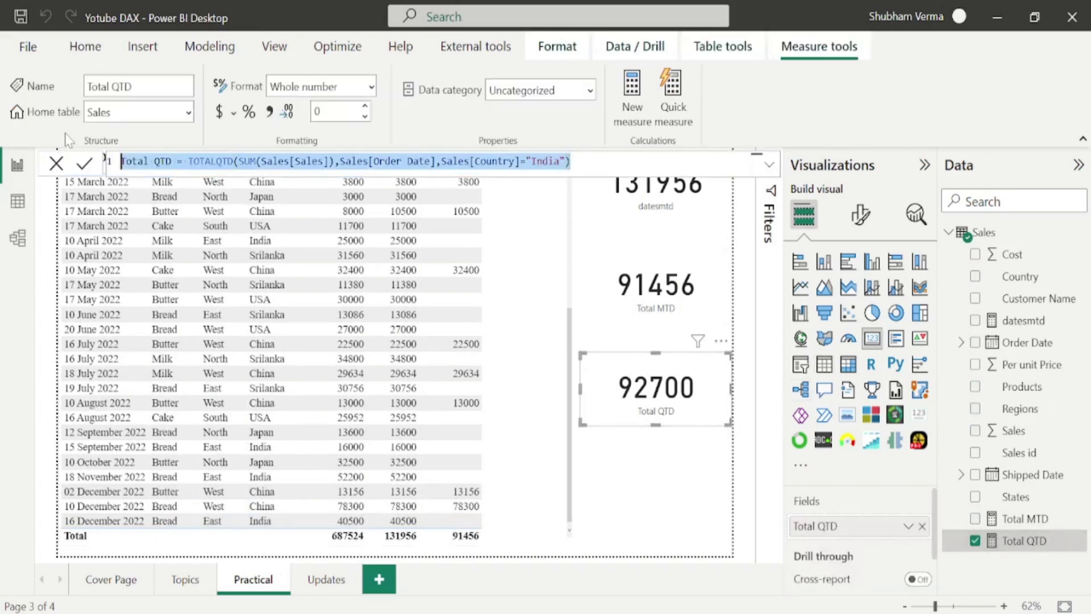
left_click(1077, 542)
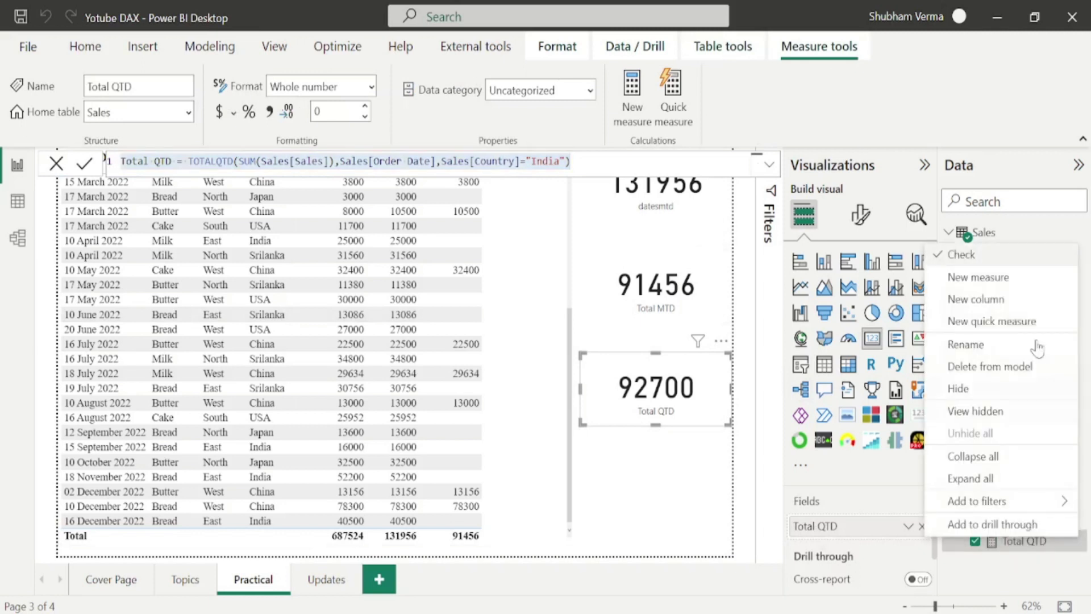
left_click(991, 277)
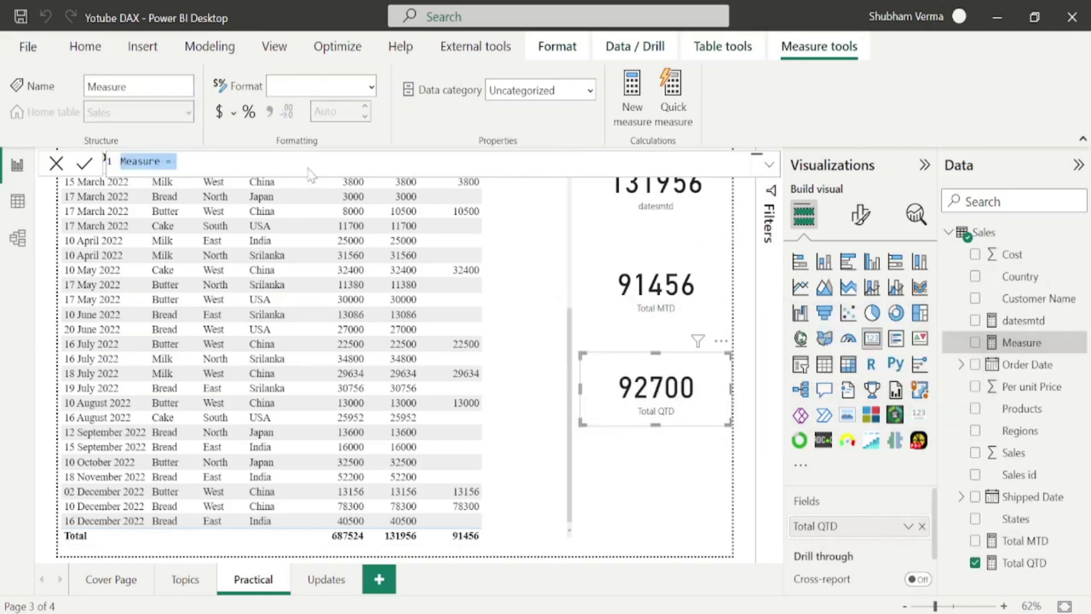
Step: Paste the copied Total QTD formula into the new measure and rename the measure Total YTD
key("ctrl+v")
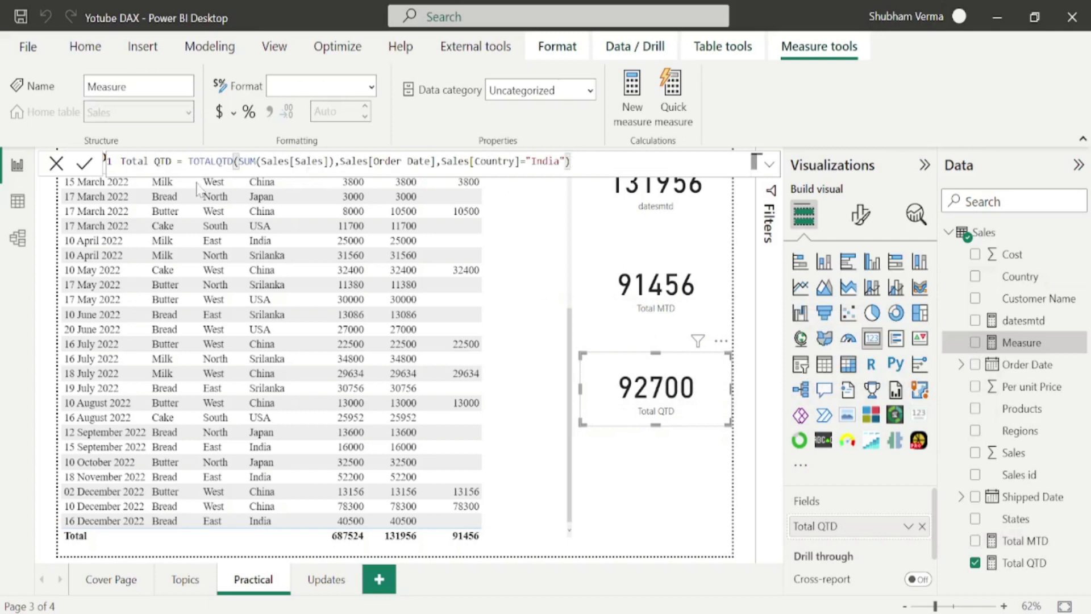
key("BackSpace")
key("BackSpace")
key("BackSpace")
type("YTD")
Step: Replace the function in the Total YTD formula with TOTALYTD and commit the measure
double_click(211, 161)
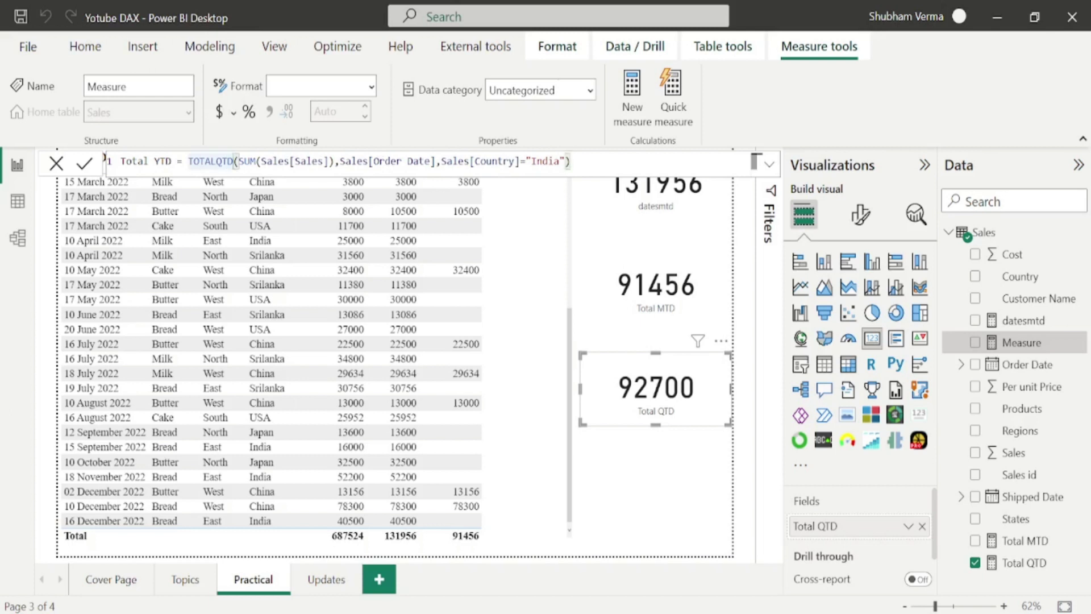
type("TOTAL")
key("Down")
key("Down")
key("Down")
key("Down")
key("Down")
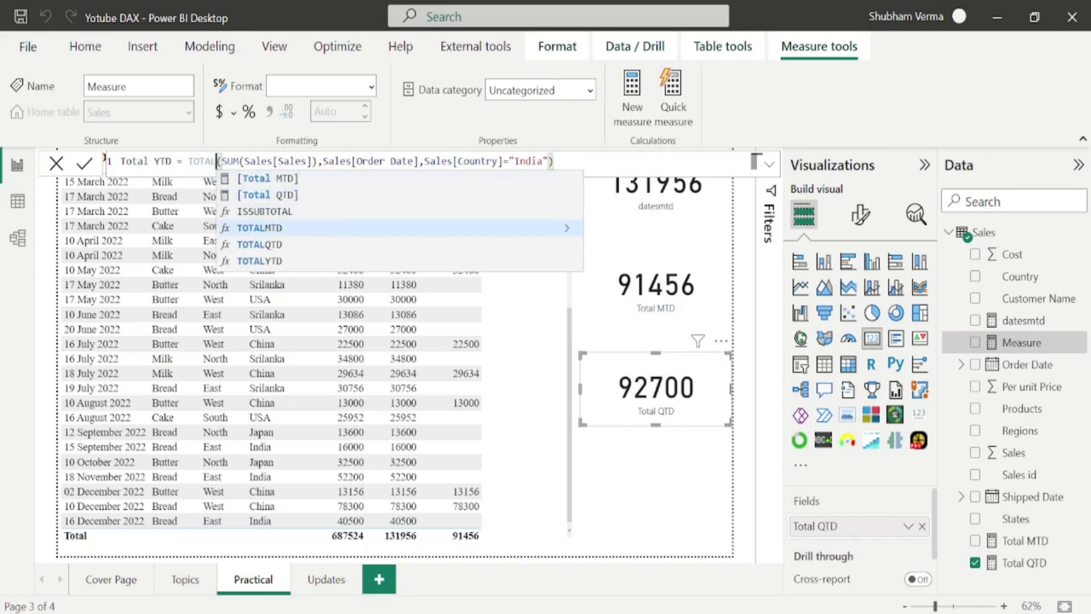
key("Tab")
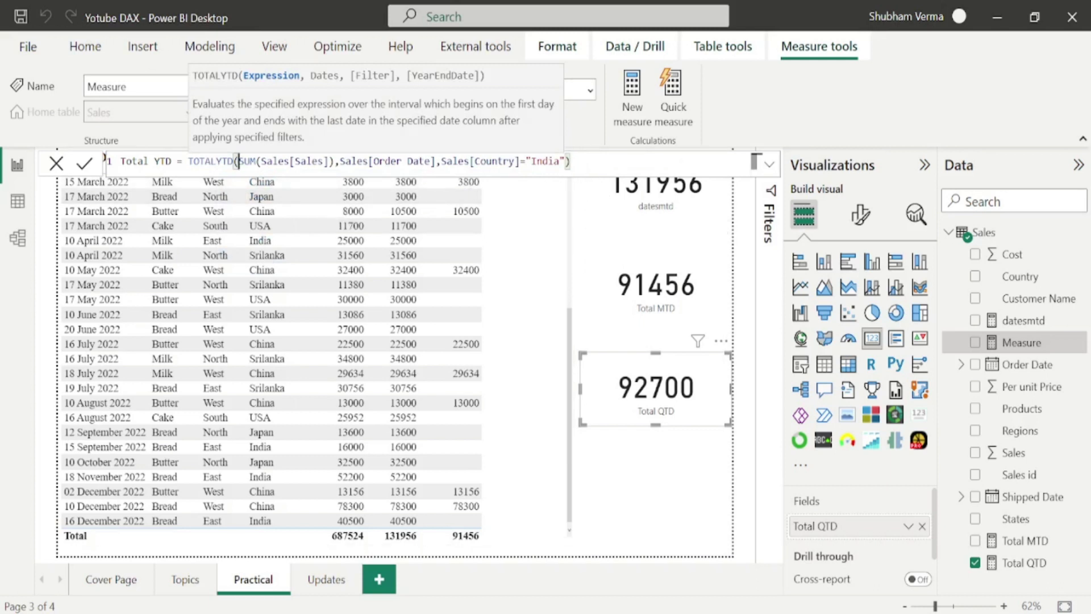
left_click(587, 168)
key("Return")
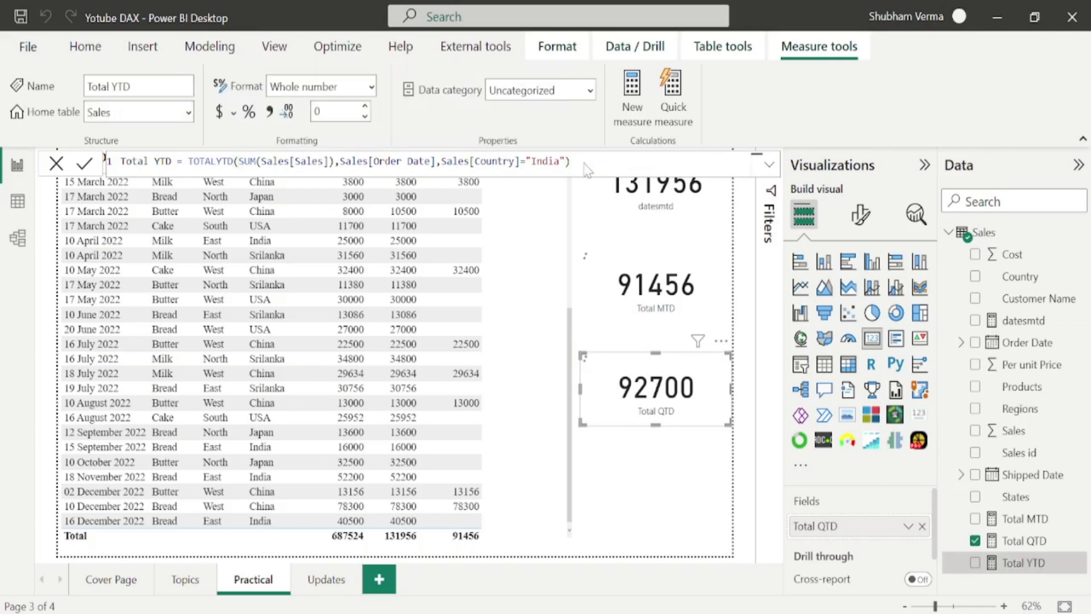
Step: Duplicate the Total QTD card, place the copy directly below the original and replace its field with the Total YTD measure
key("ctrl+c")
key("ctrl+v")
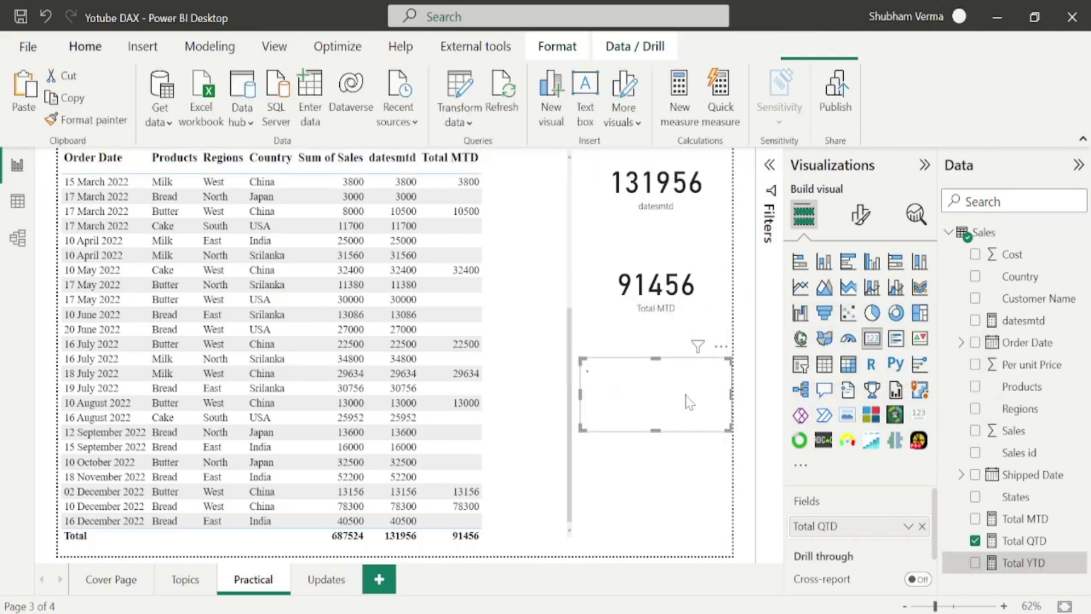
left_click_drag(689, 404, 687, 504)
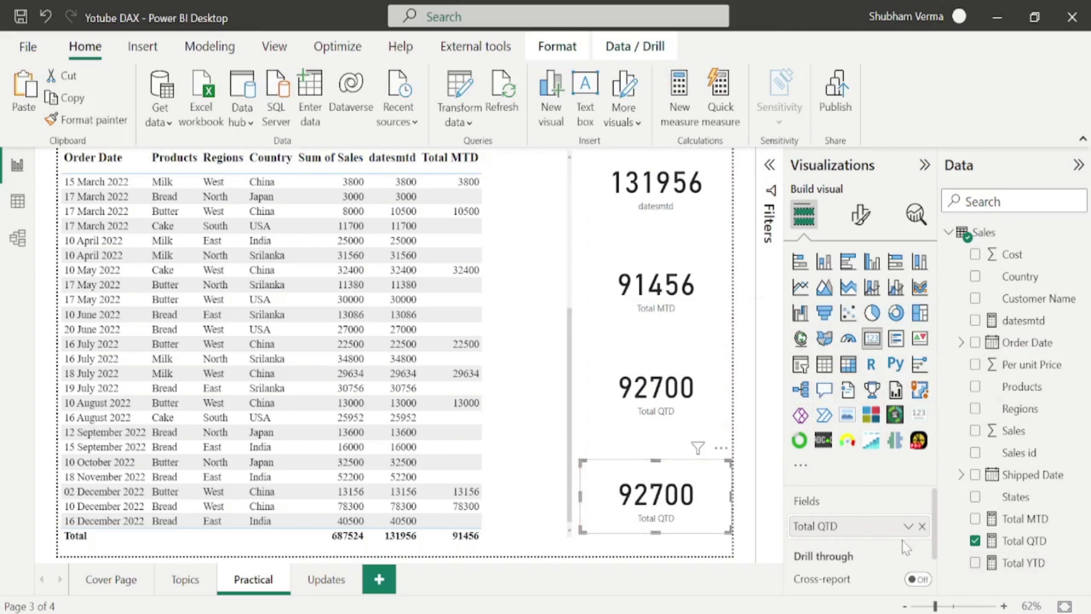
left_click(923, 527)
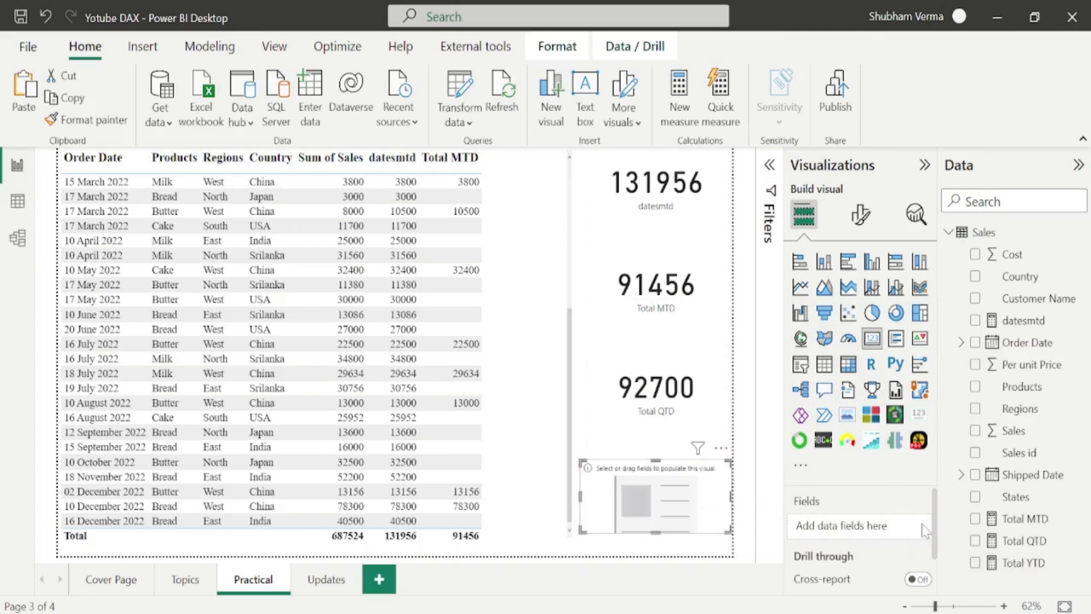
left_click_drag(1039, 570, 885, 533)
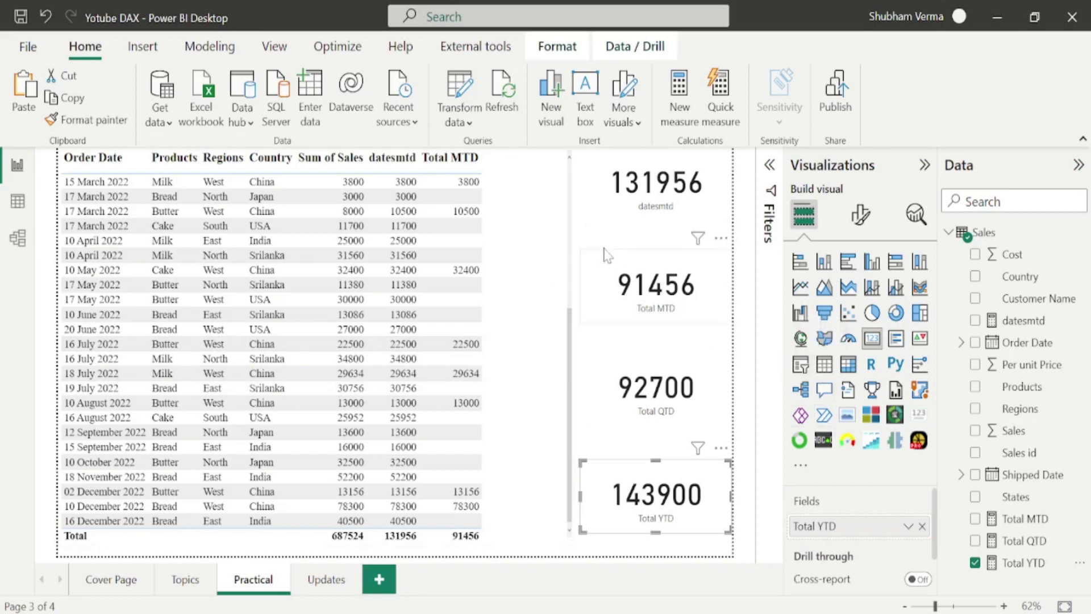
Step: Add a Country slicer over the datesmtd and Total MTD cards and filter the page to India
left_click(800, 365)
left_click_drag(240, 249, 693, 221)
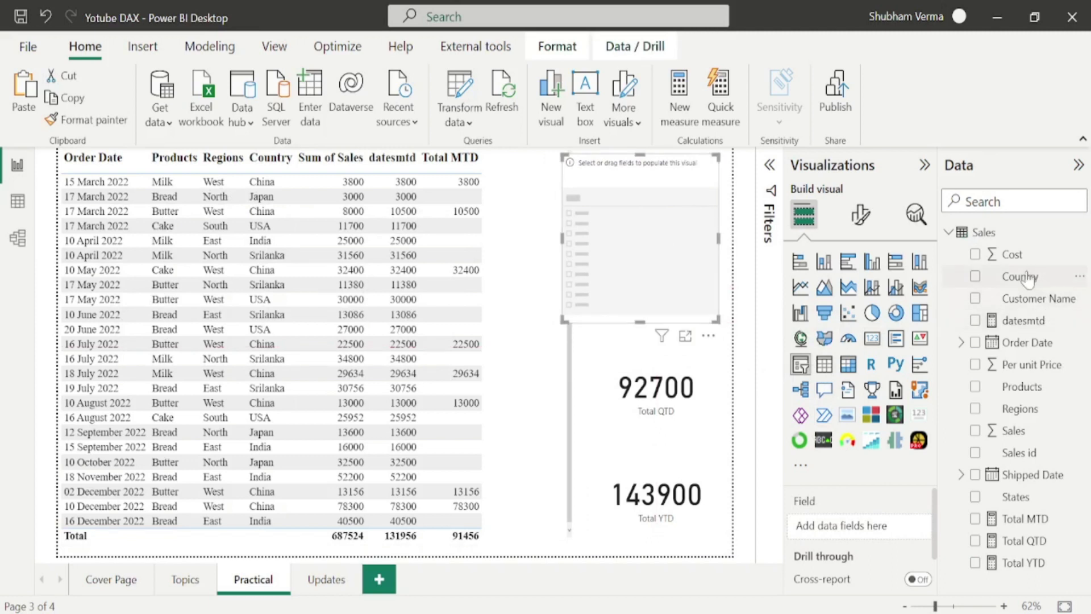
left_click_drag(1017, 276, 642, 214)
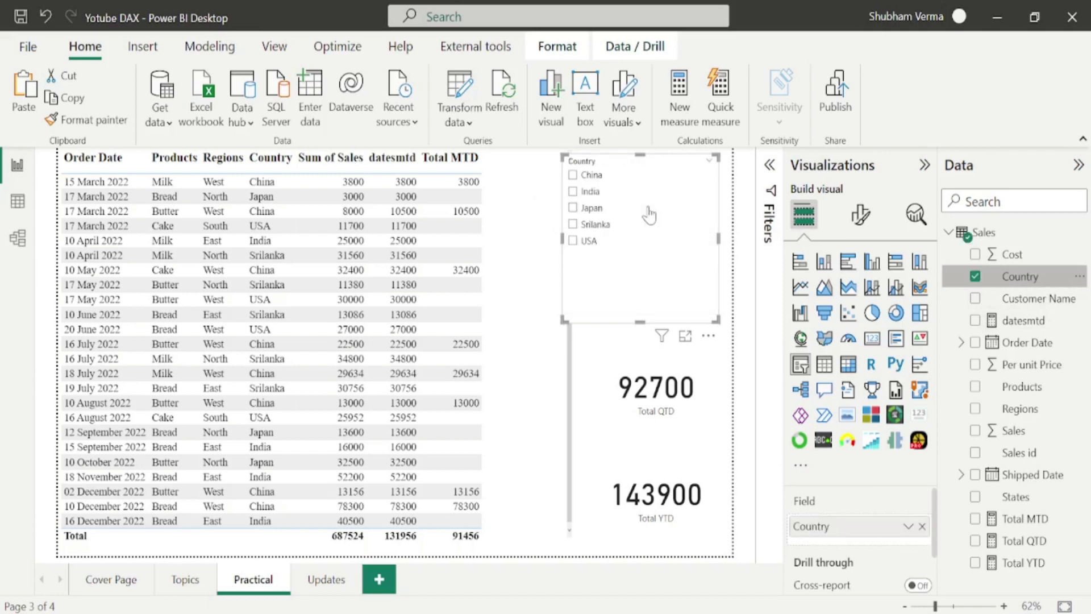
left_click(573, 192)
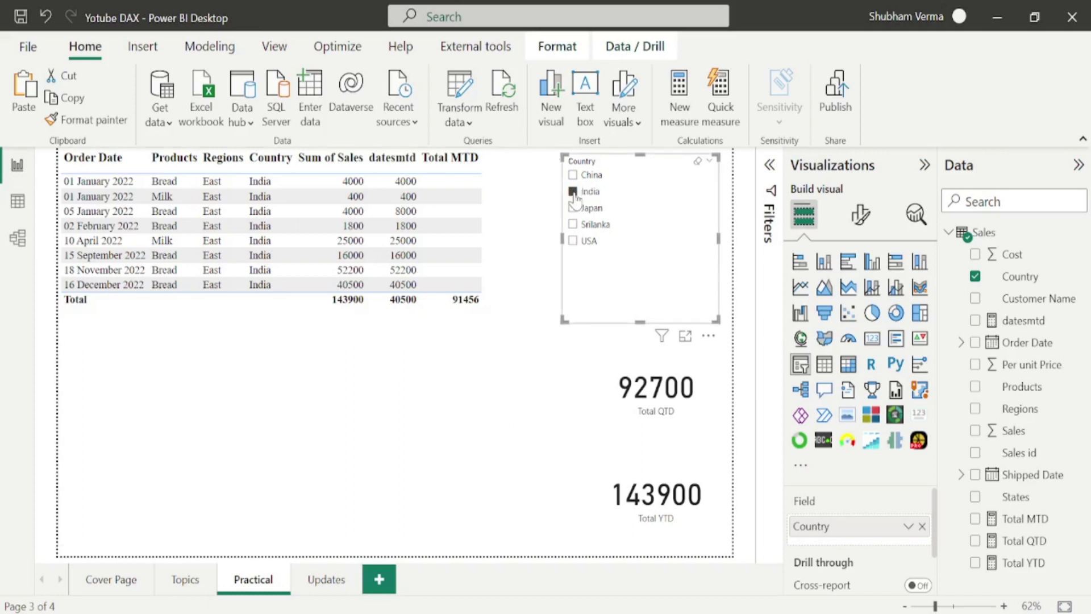
Step: View the report's Cover Page, switch to the browser and look through the course's YouTube channel and popular videos, with a brief look at Telegram Web
left_click(120, 585)
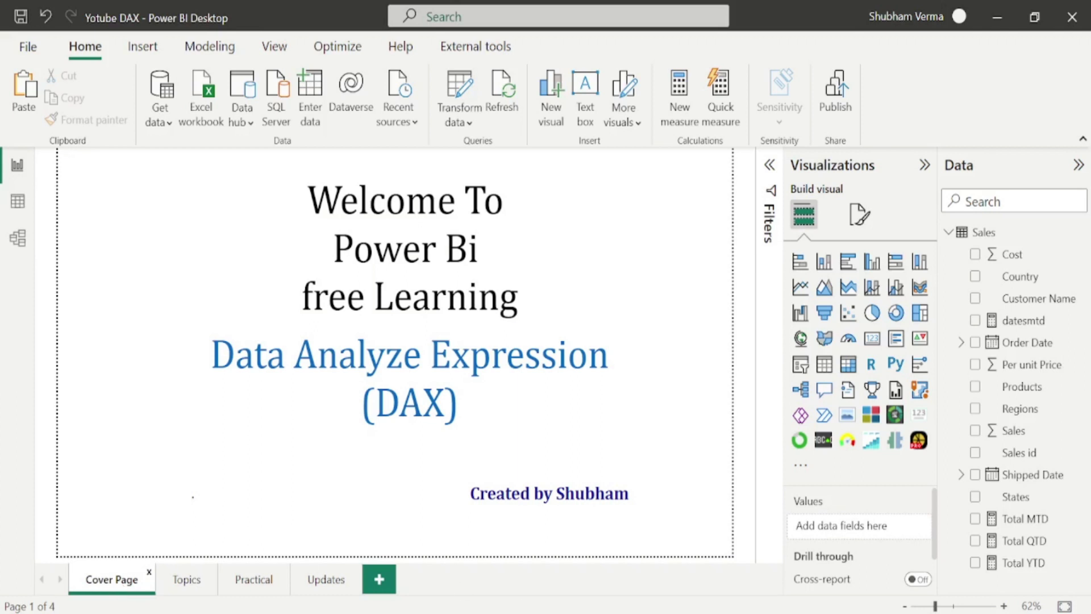
key("alt+Tab")
left_click_drag(203, 369, 553, 372)
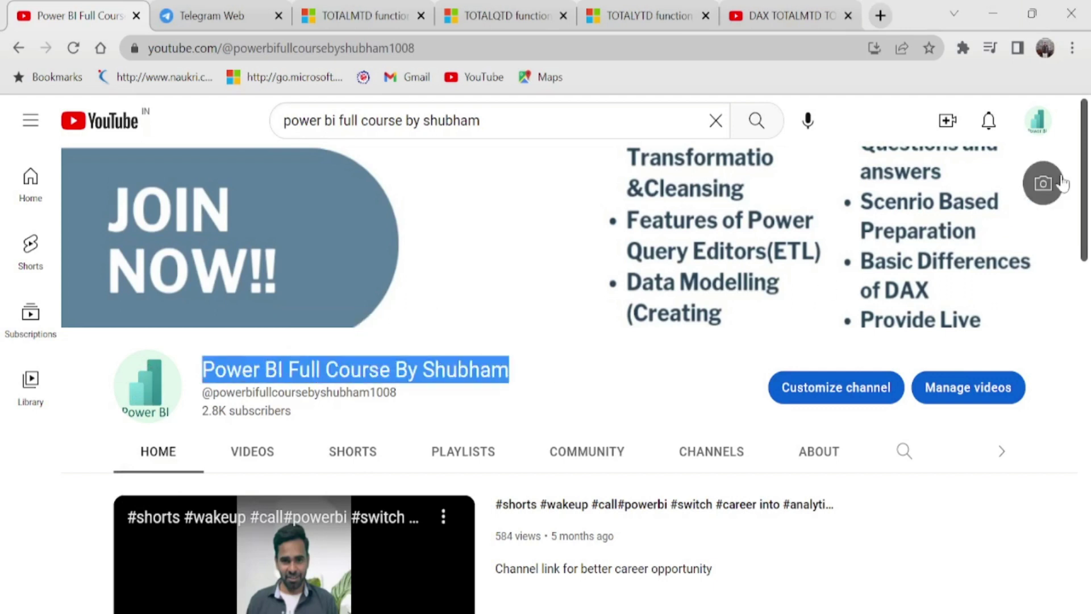
scroll(1086, 170, "down", 10)
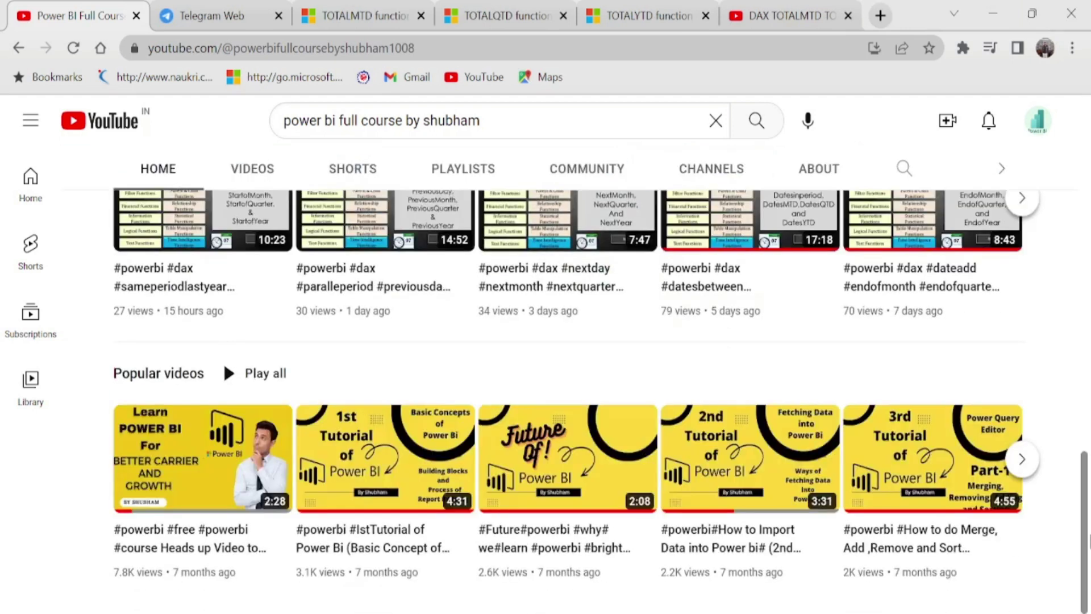
left_click(1023, 460)
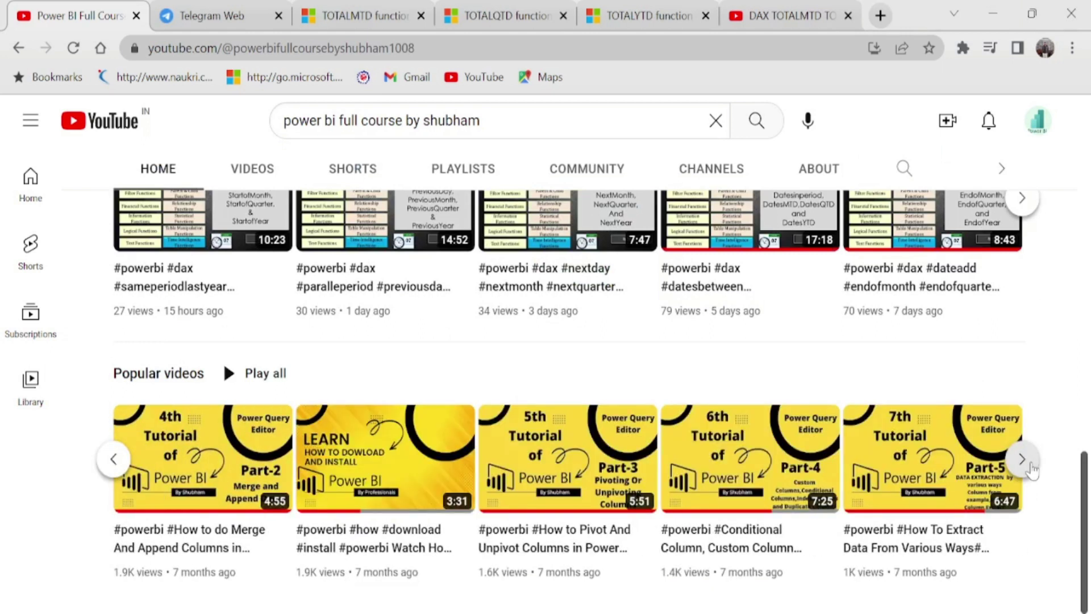
left_click_drag(1086, 517, 1087, 127)
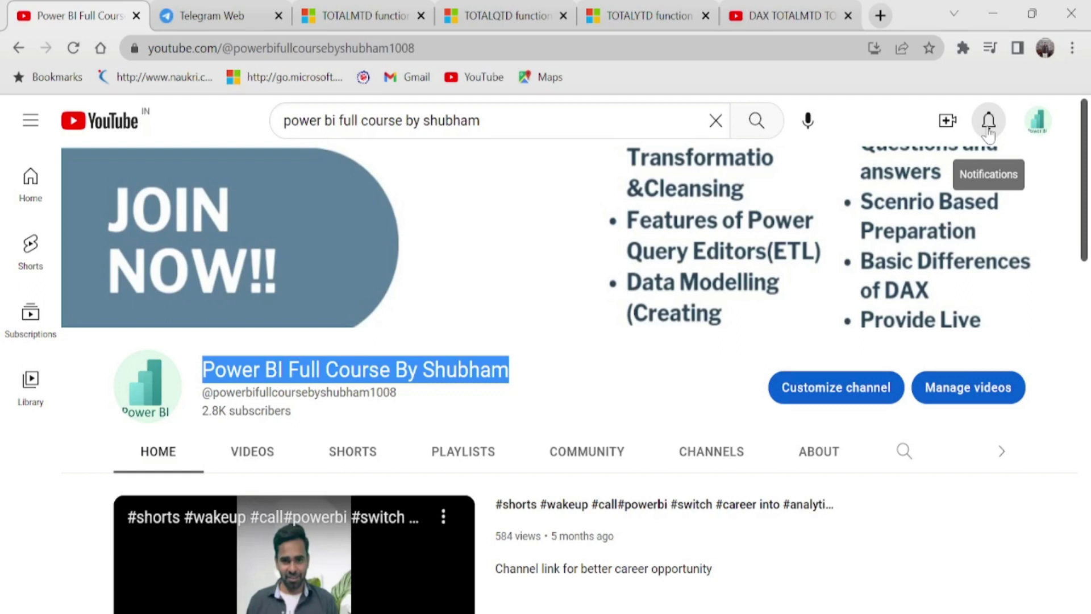
left_click(207, 8)
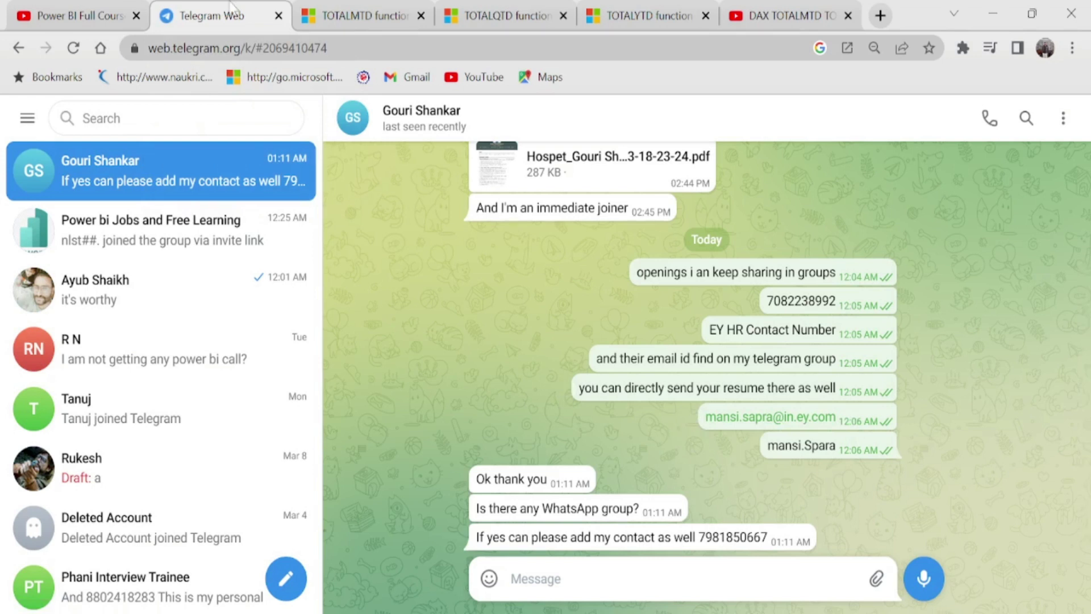
left_click(111, 8)
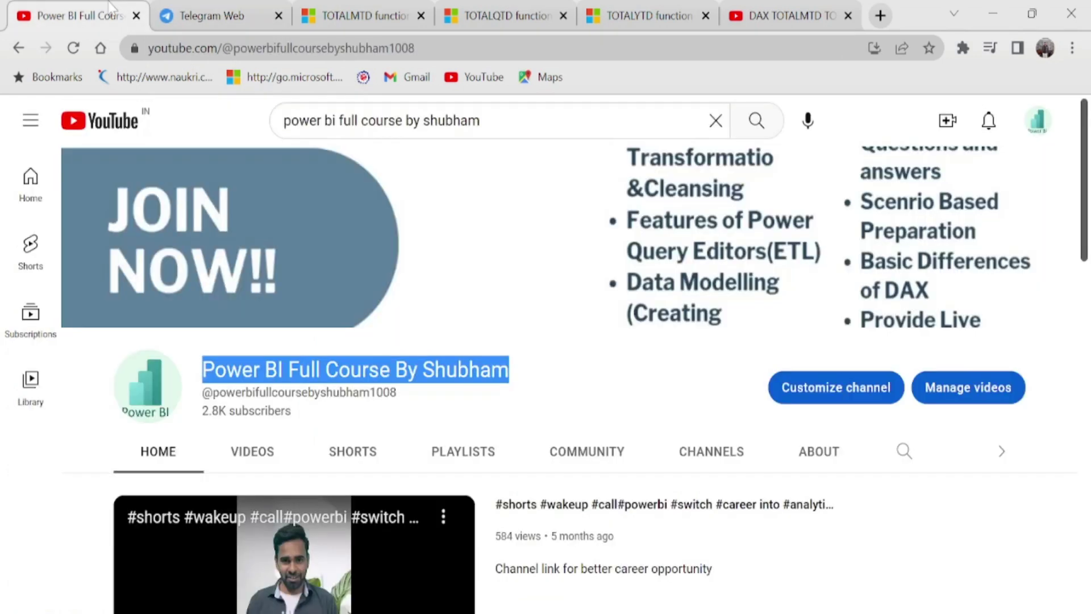